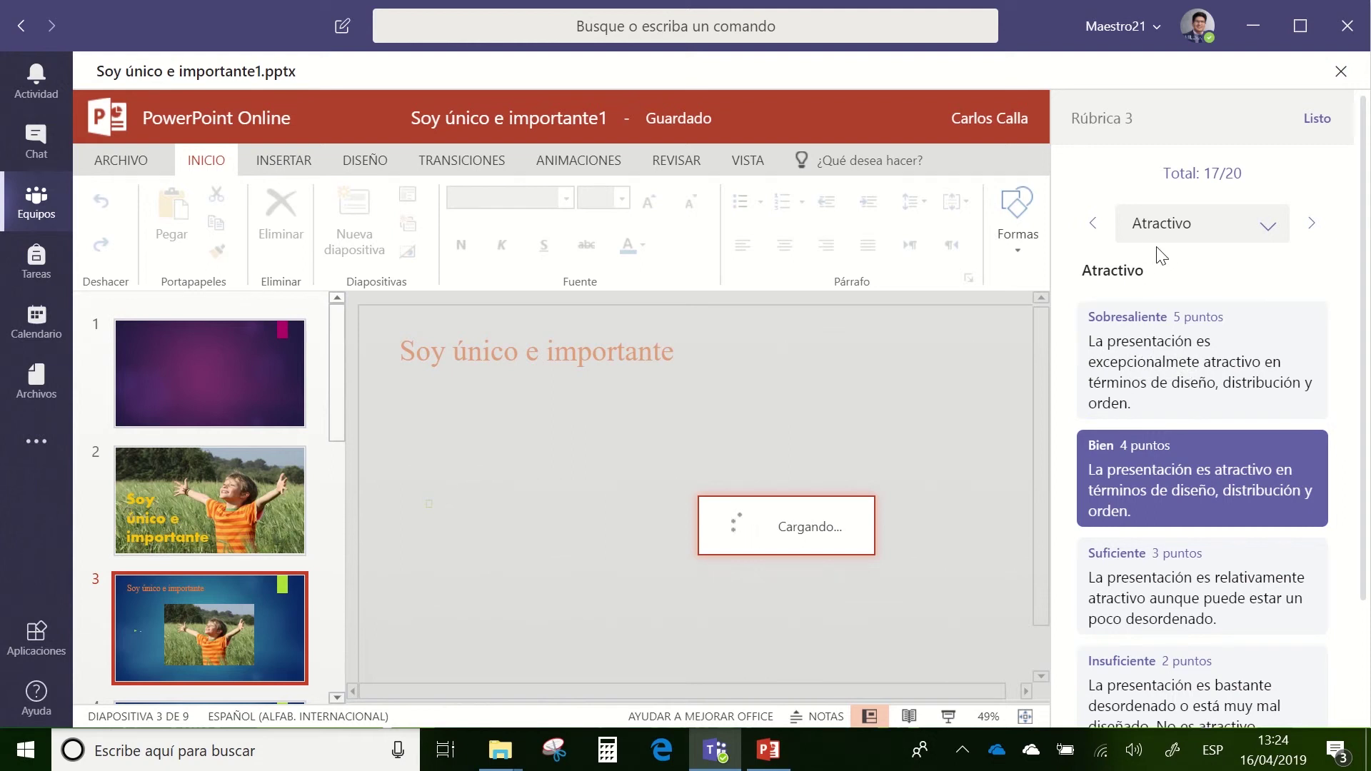
Step: Check the rubric criteria in Teams, then switch to desktop PowerPoint's 'Soy único e importante1'
{"action": "left_click", "coordinate": [1229, 236]}
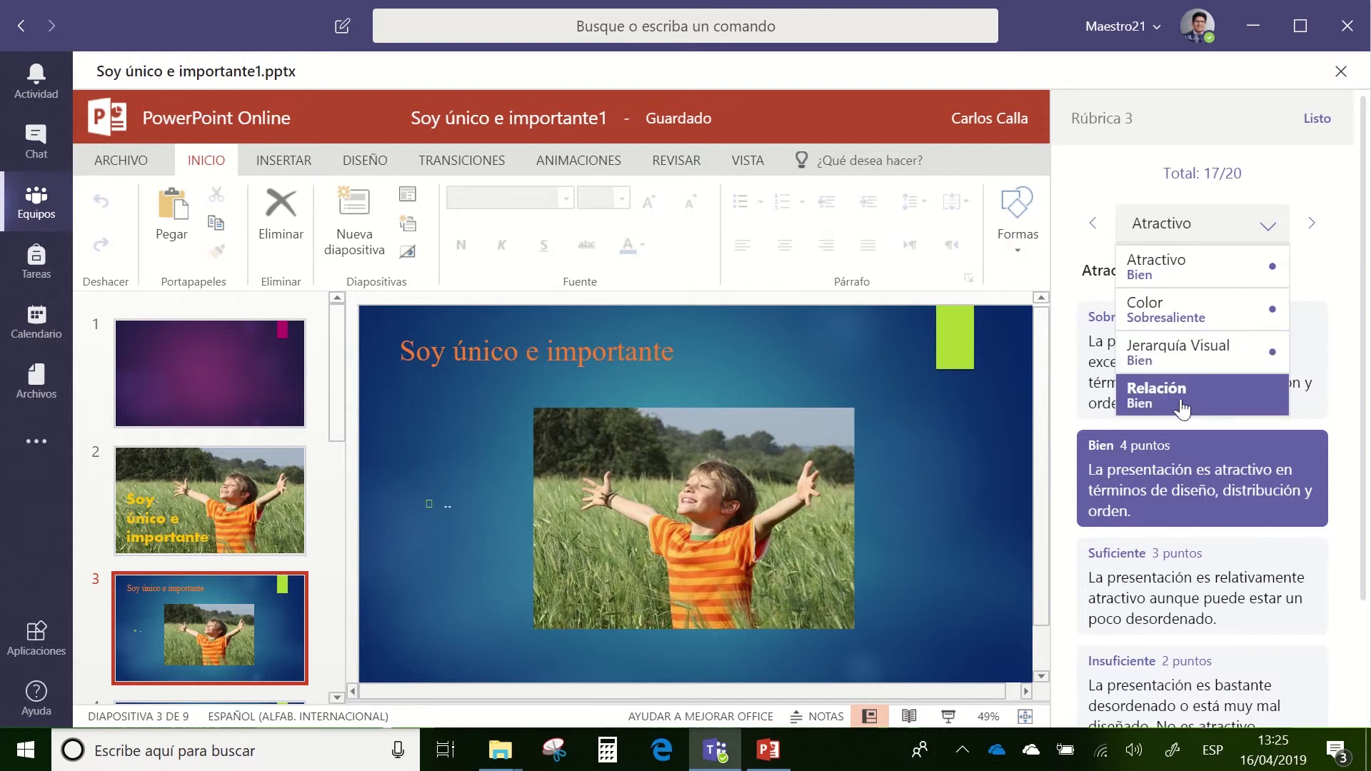
{"action": "left_click", "coordinate": [1343, 266]}
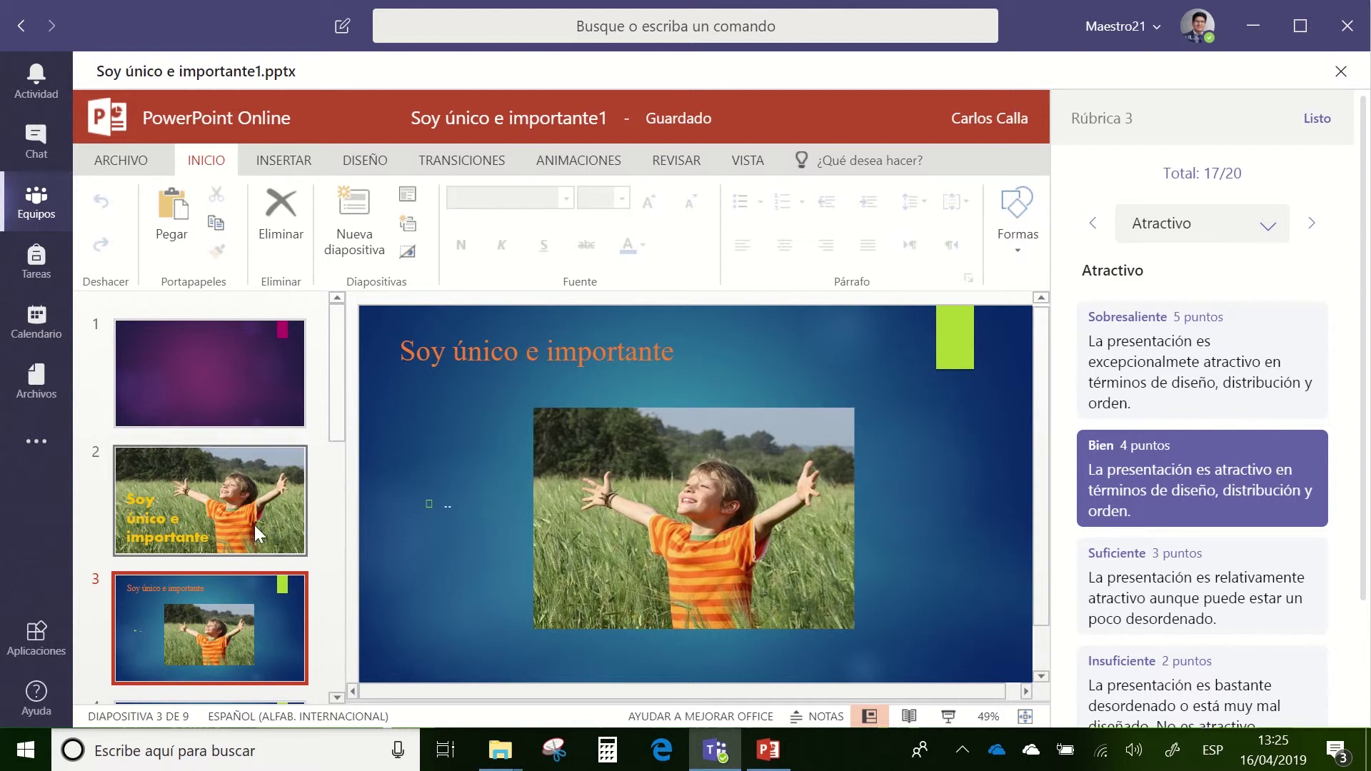
{"action": "scroll", "coordinate": [260, 627], "scroll_direction": "down", "scroll_amount": 3}
{"action": "scroll", "coordinate": [260, 626], "scroll_direction": "up", "scroll_amount": 2}
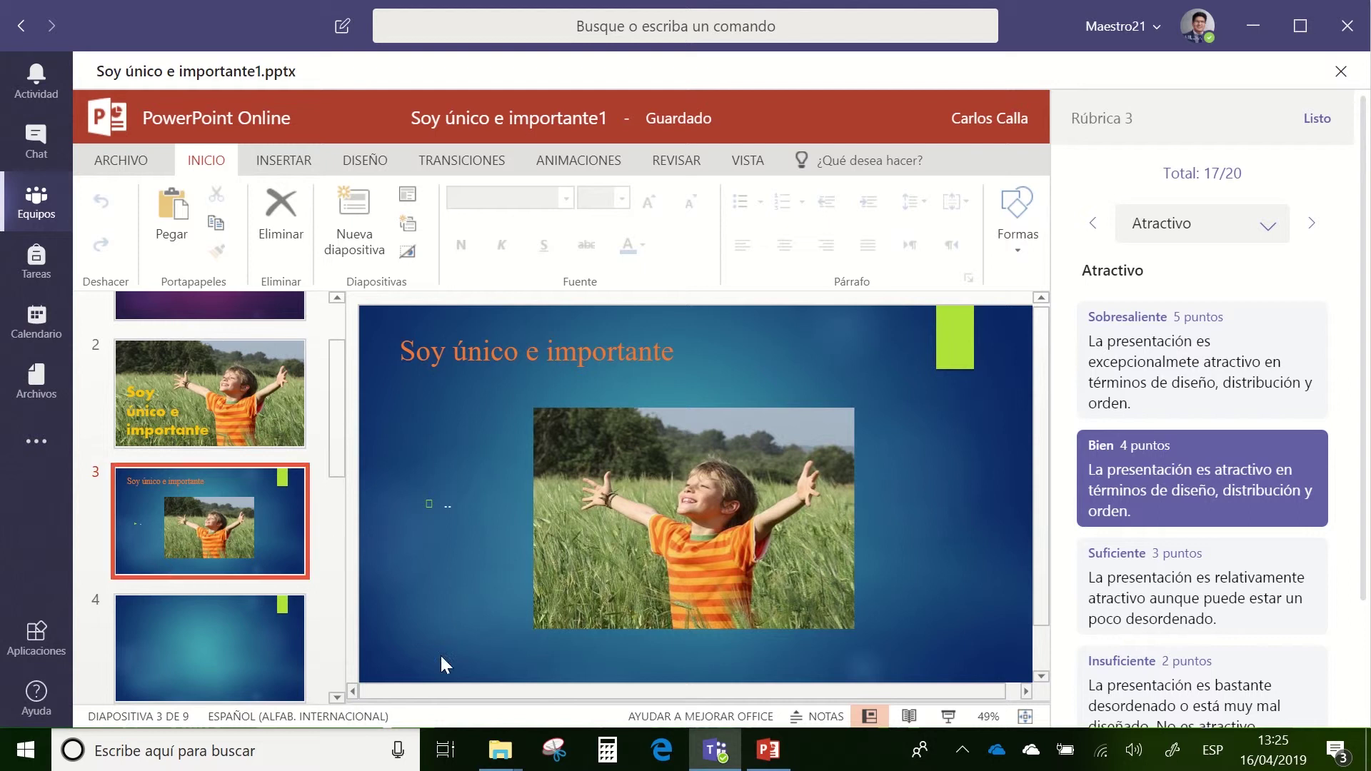
{"action": "left_click", "coordinate": [774, 755]}
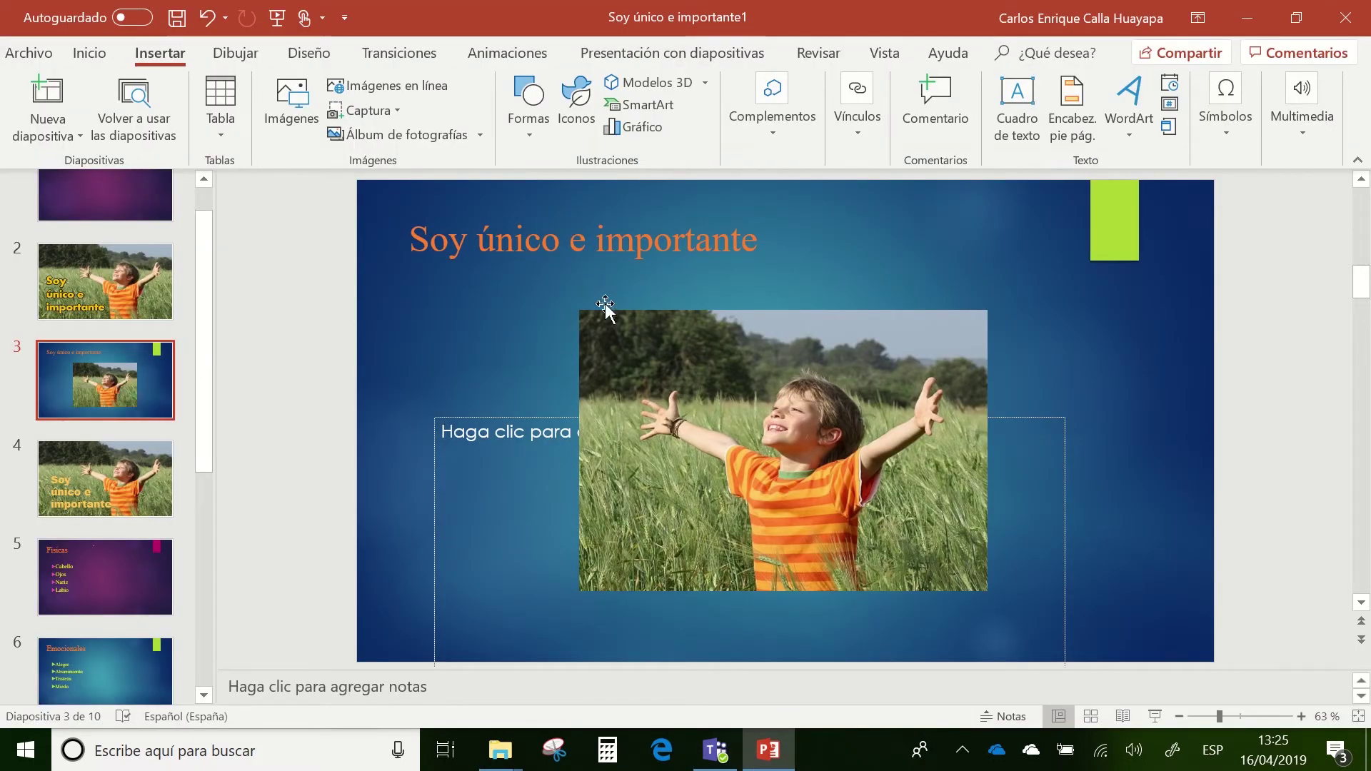
{"action": "left_click", "coordinate": [691, 366]}
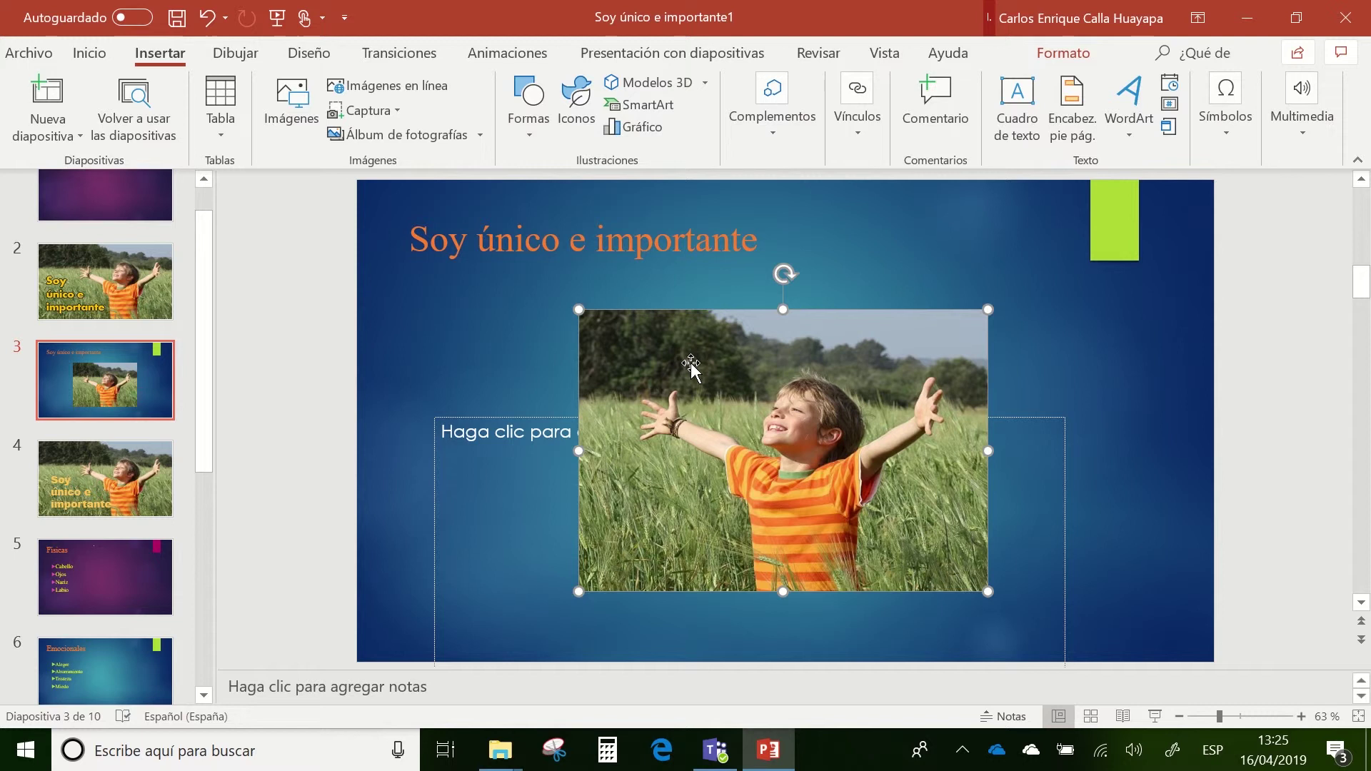
{"action": "left_click", "coordinate": [653, 240]}
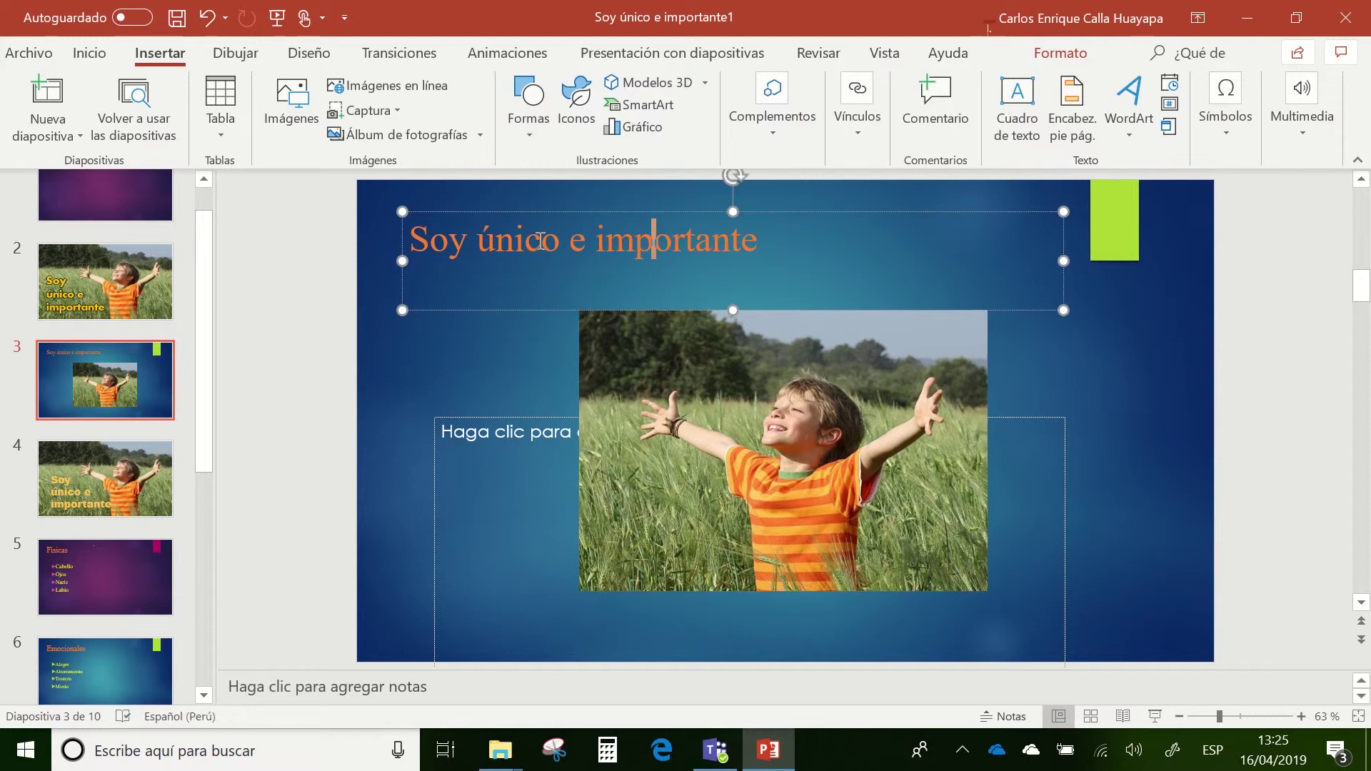
{"action": "left_click", "coordinate": [767, 423]}
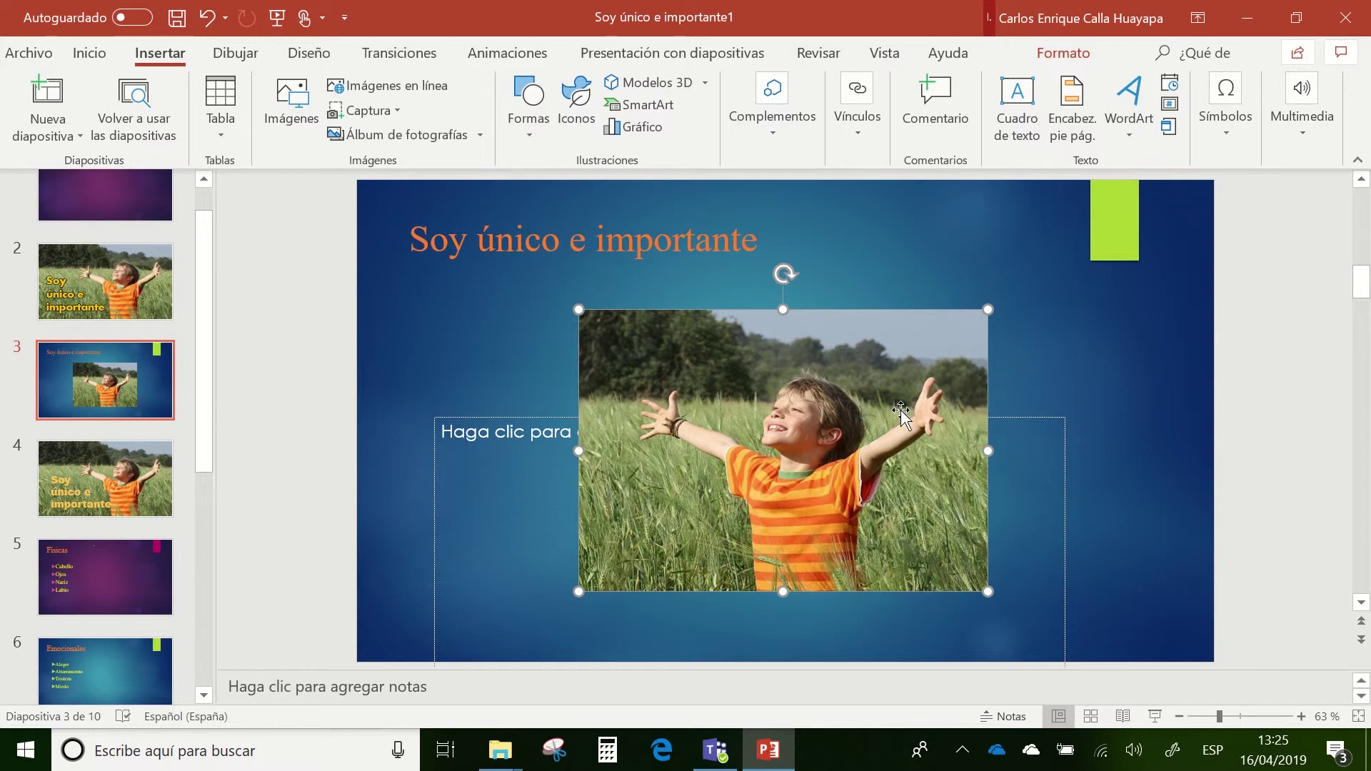
{"action": "left_click", "coordinate": [117, 468]}
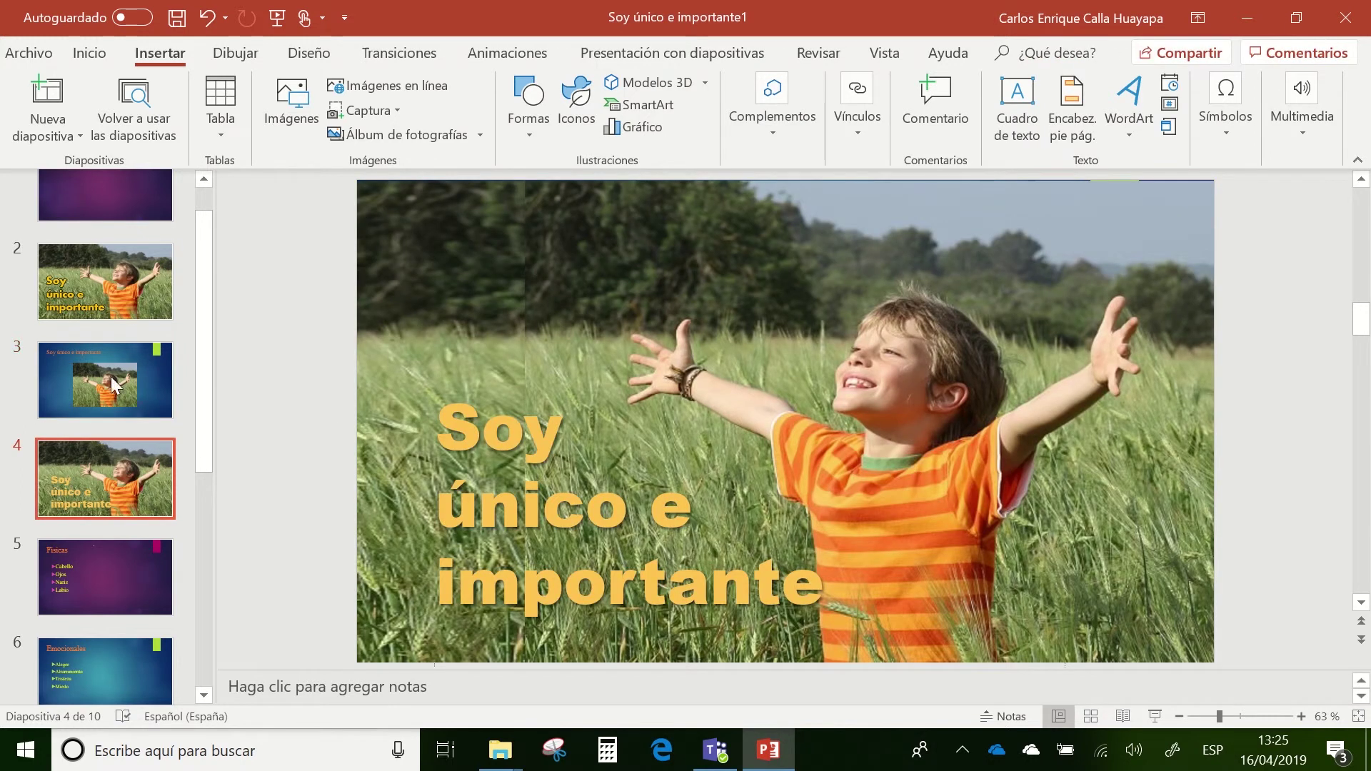
{"action": "left_click", "coordinate": [90, 284]}
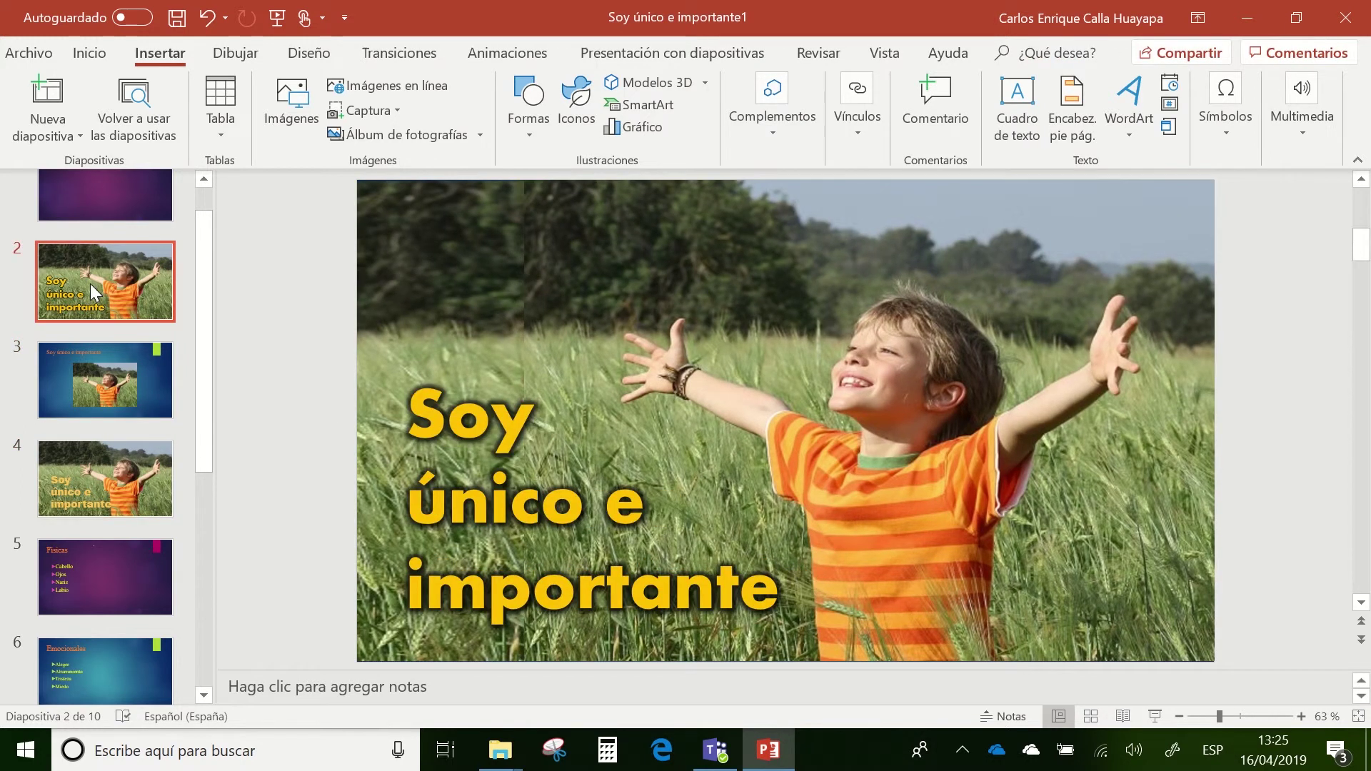
{"action": "left_click", "coordinate": [105, 366]}
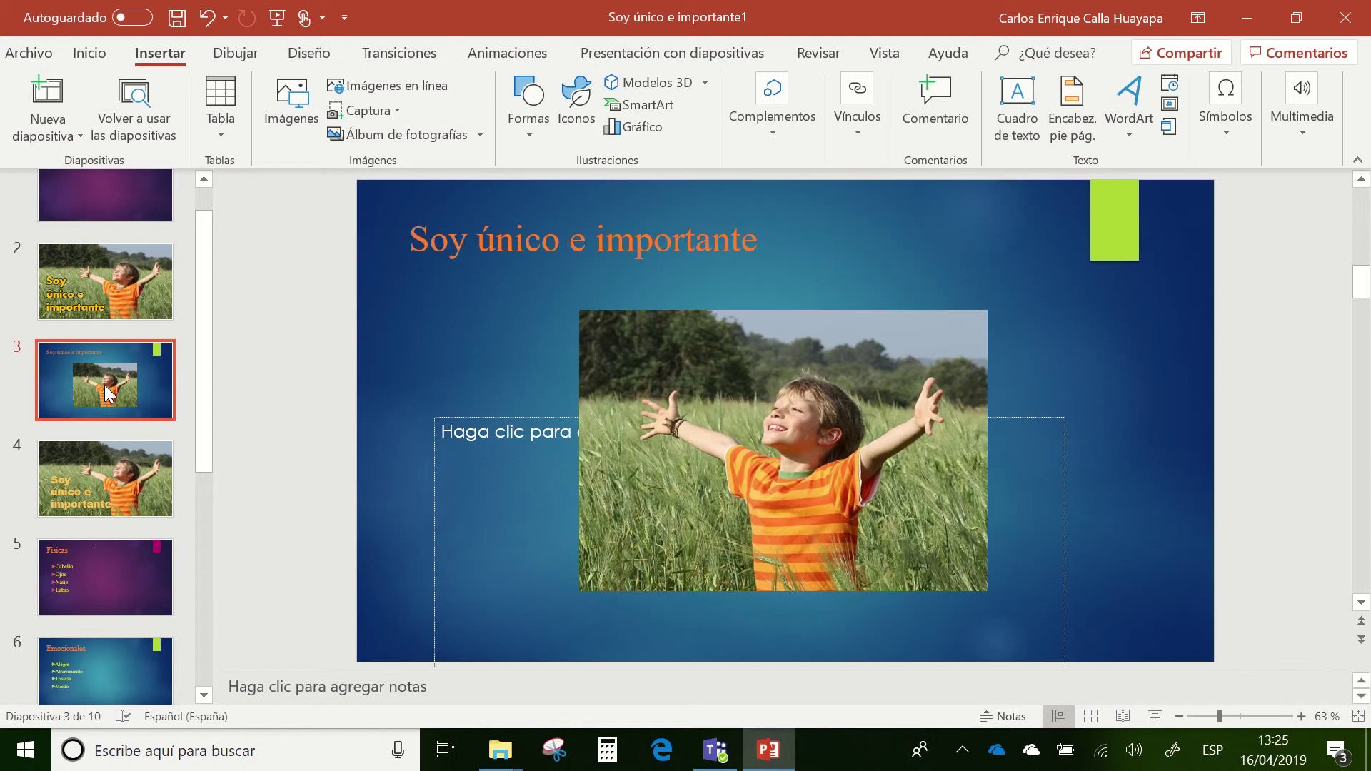
Step: Duplicate slide 3 with Duplicar diapositiva so an identical copy becomes slide 4
{"action": "right_click", "coordinate": [107, 393]}
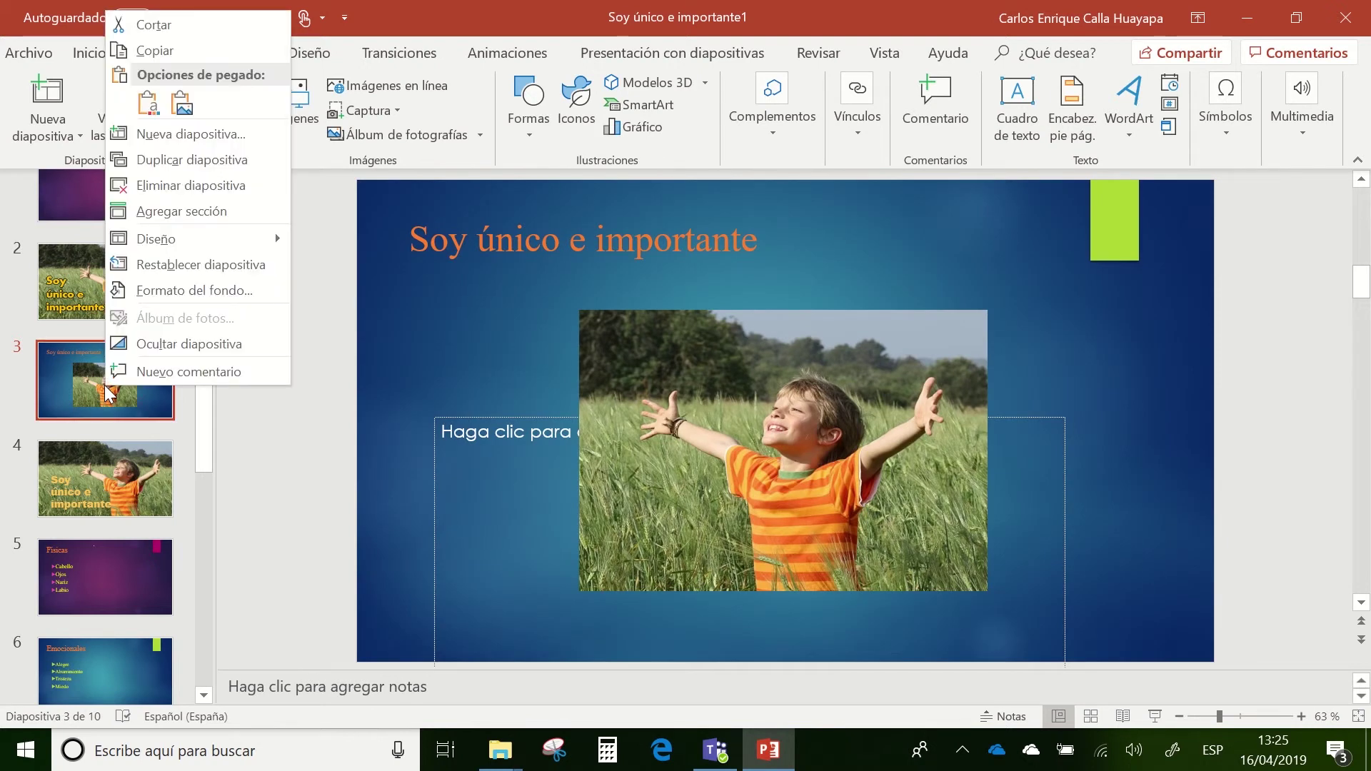
{"action": "left_click", "coordinate": [91, 384]}
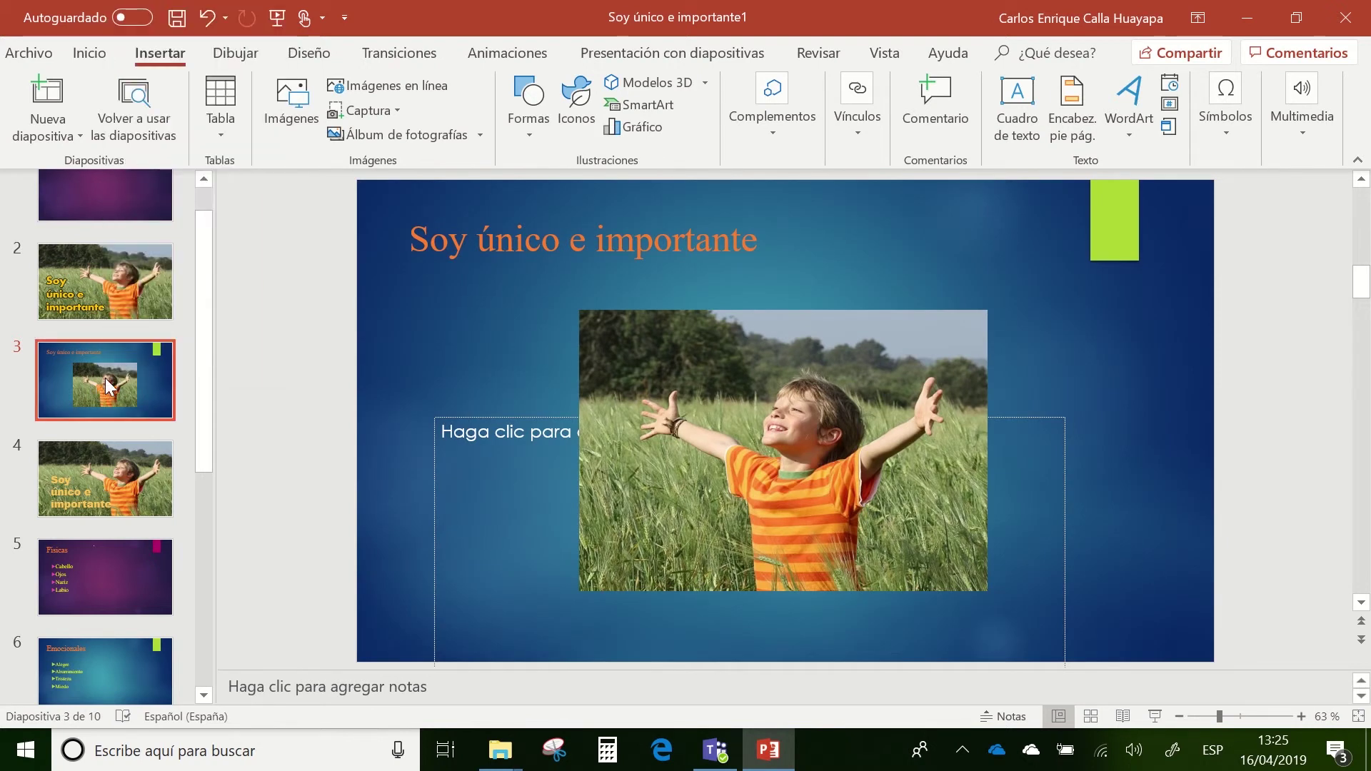
{"action": "right_click", "coordinate": [106, 379]}
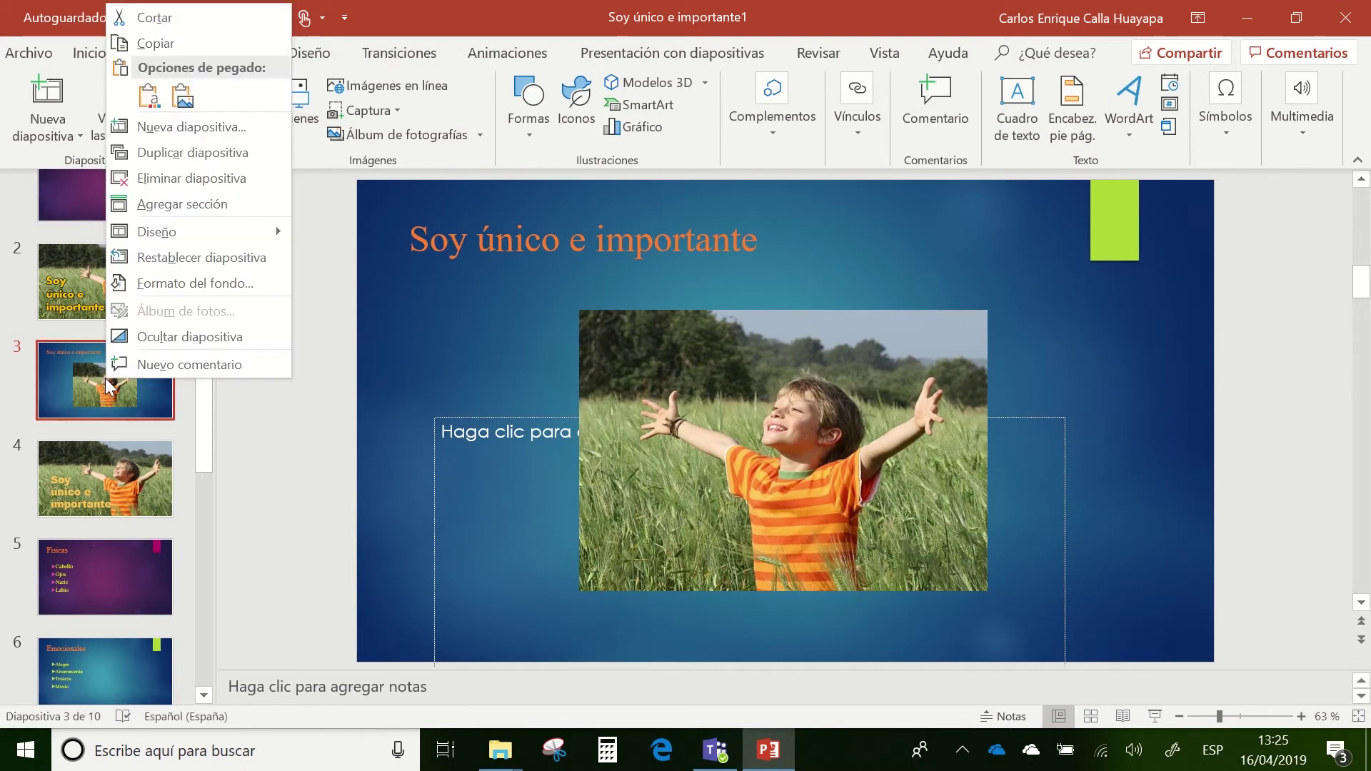
{"action": "left_click", "coordinate": [212, 154]}
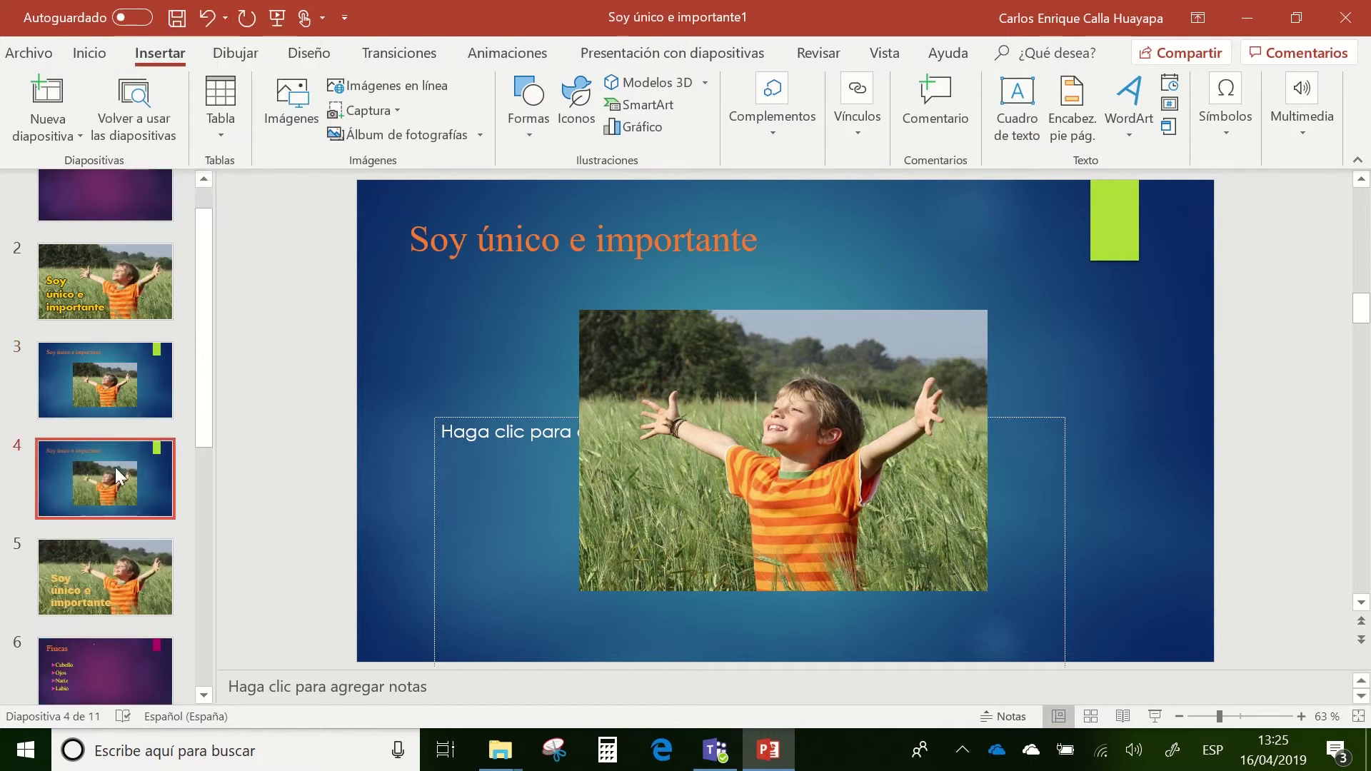
Step: Move the boy photo on slide 4 to the upper right and enlarge it over most of the slide
{"action": "left_click", "coordinate": [651, 382]}
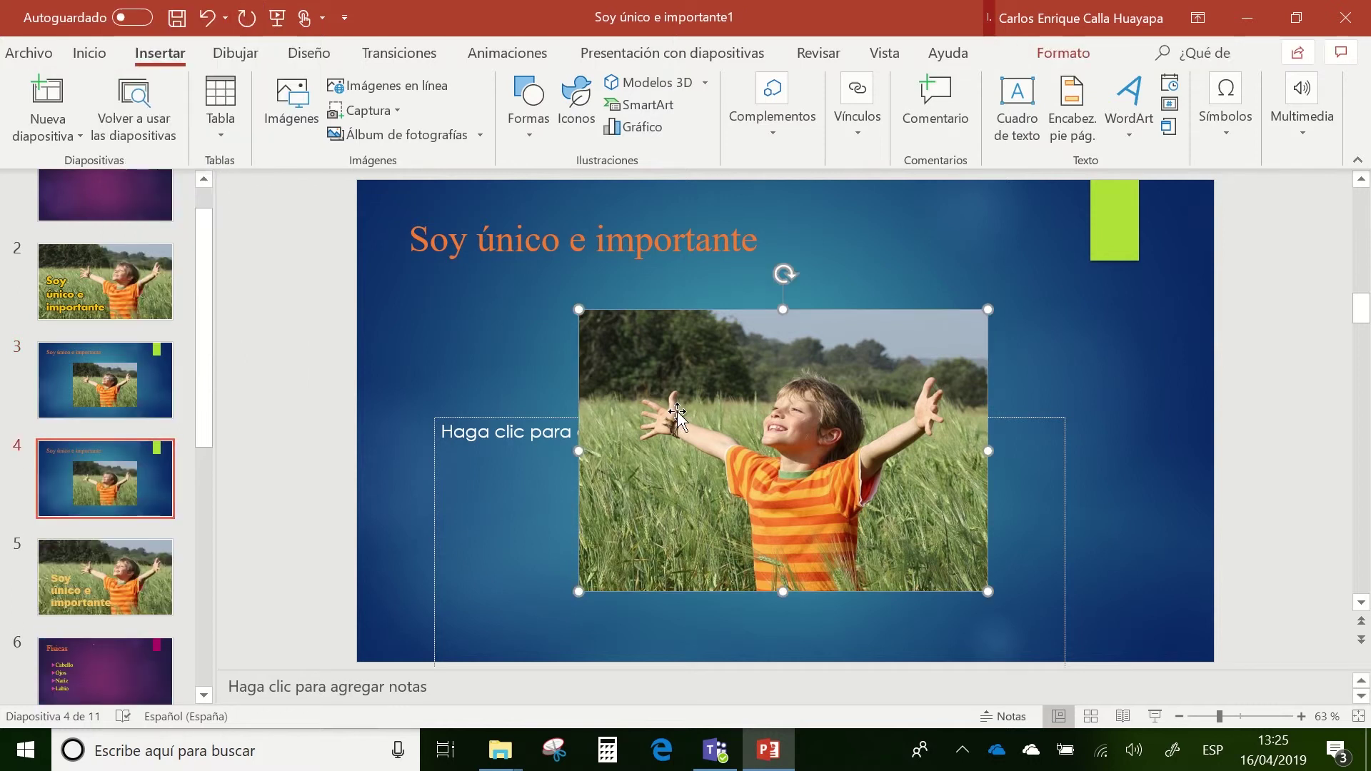
{"action": "left_click_drag", "start_coordinate": [702, 433], "coordinate": [933, 303]}
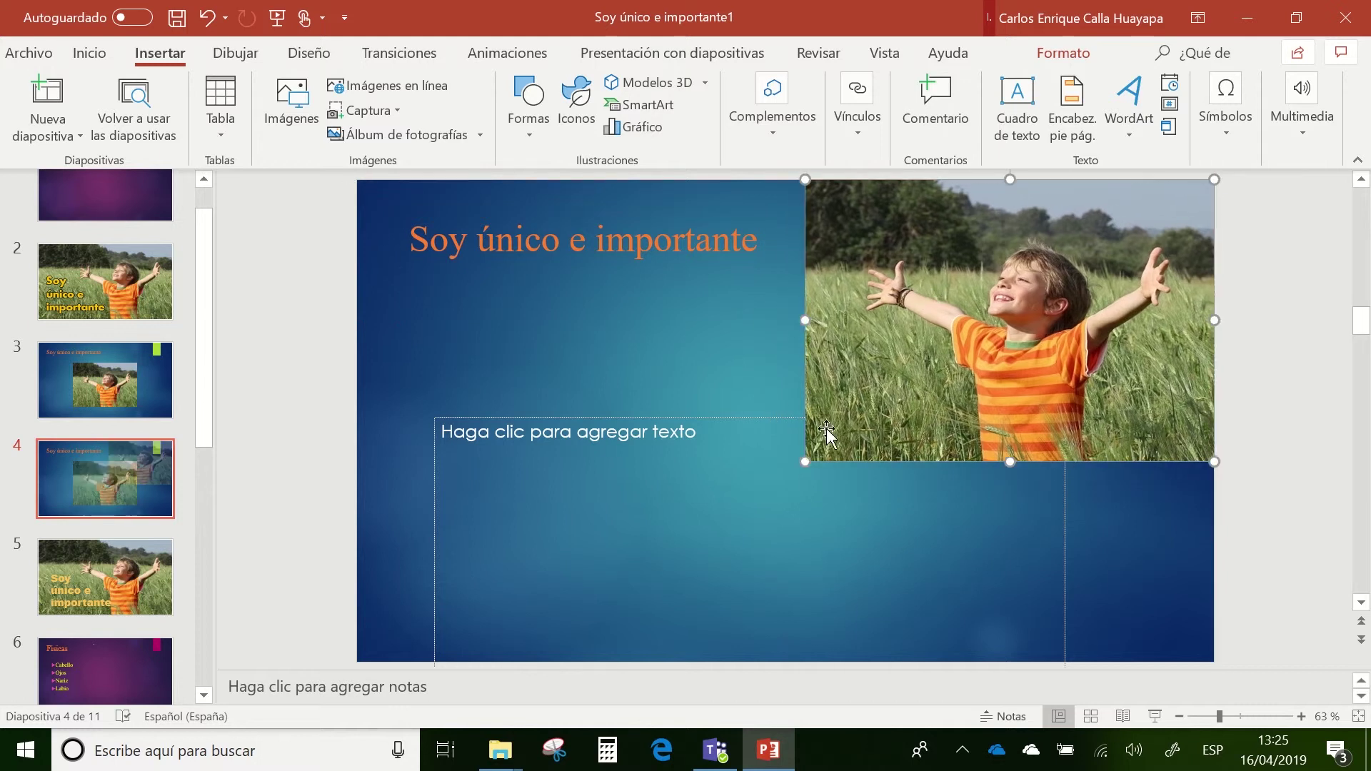
{"action": "left_click_drag", "start_coordinate": [805, 462], "coordinate": [514, 662]}
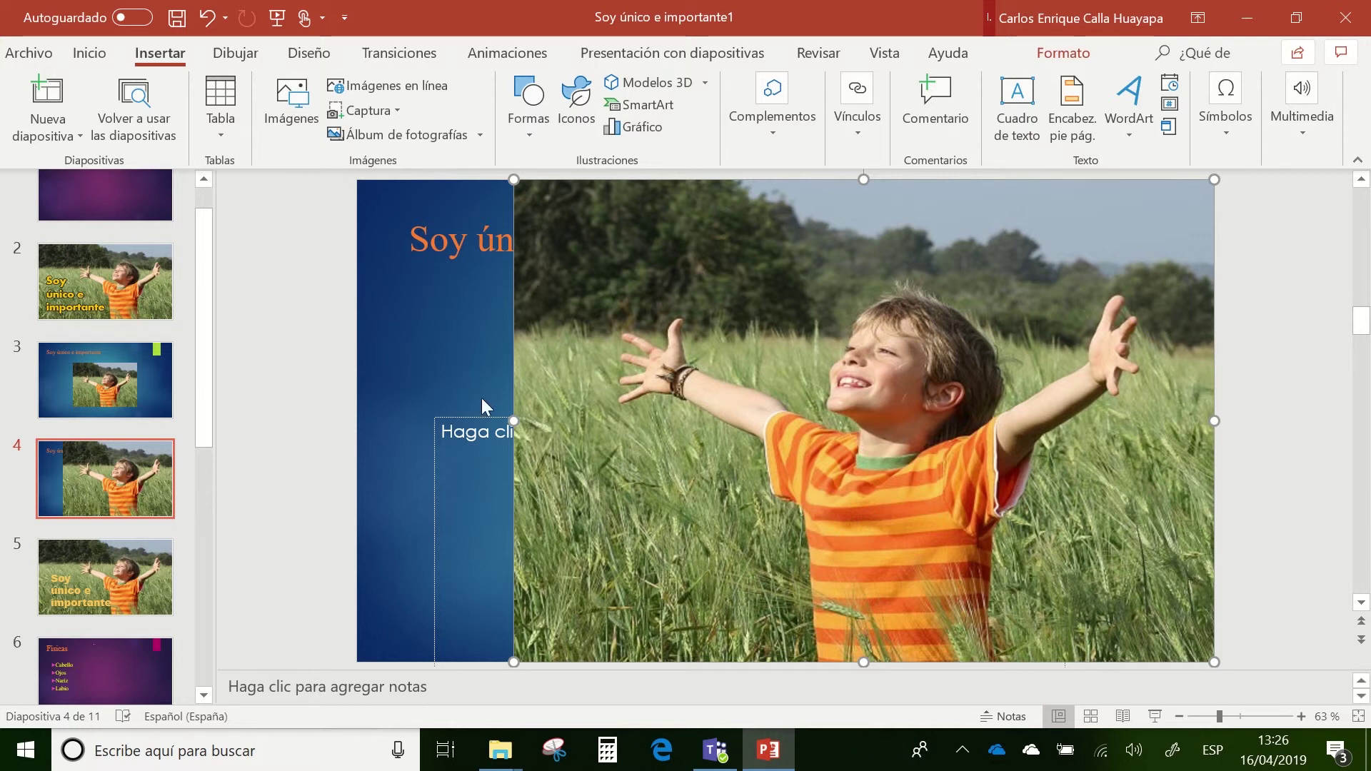
{"action": "left_click_drag", "start_coordinate": [513, 420], "coordinate": [357, 411]}
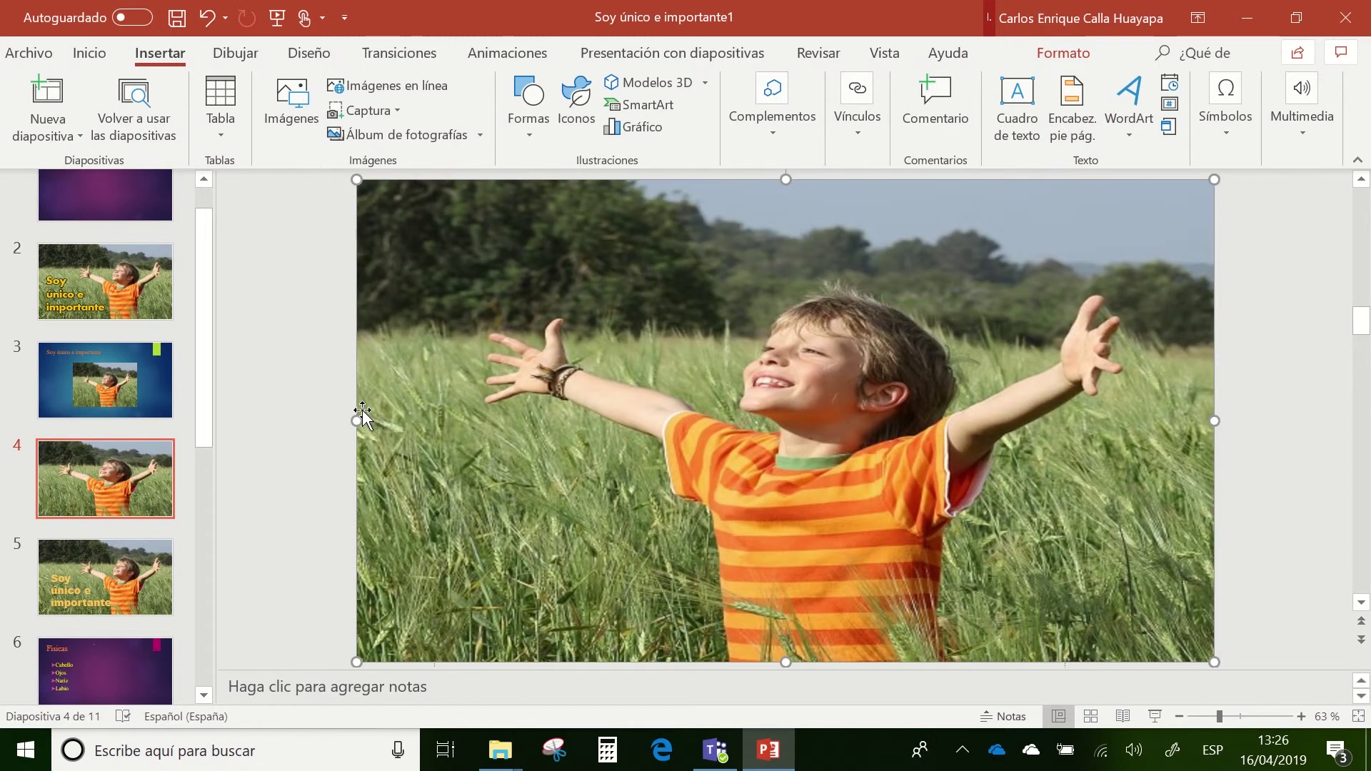
{"action": "key", "text": "ctrl+z"}
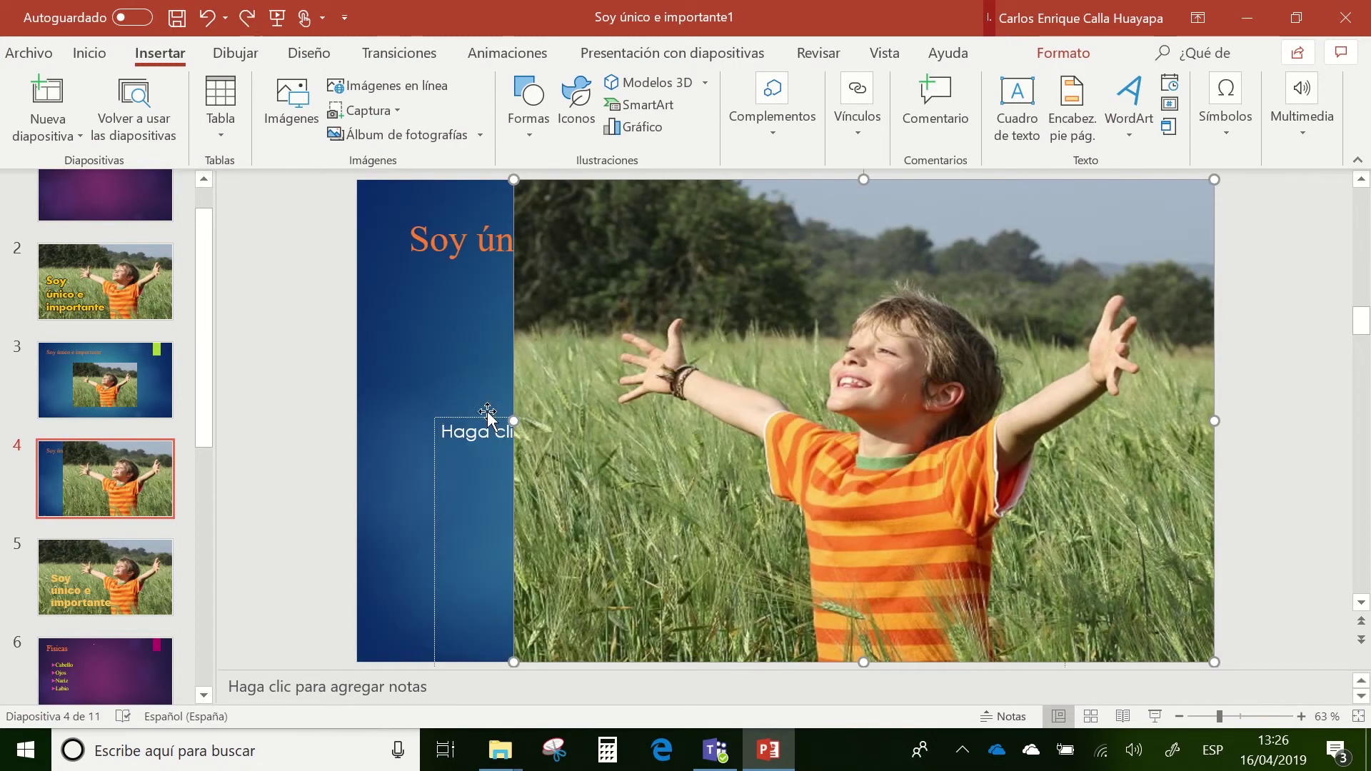
{"action": "left_click", "coordinate": [450, 250]}
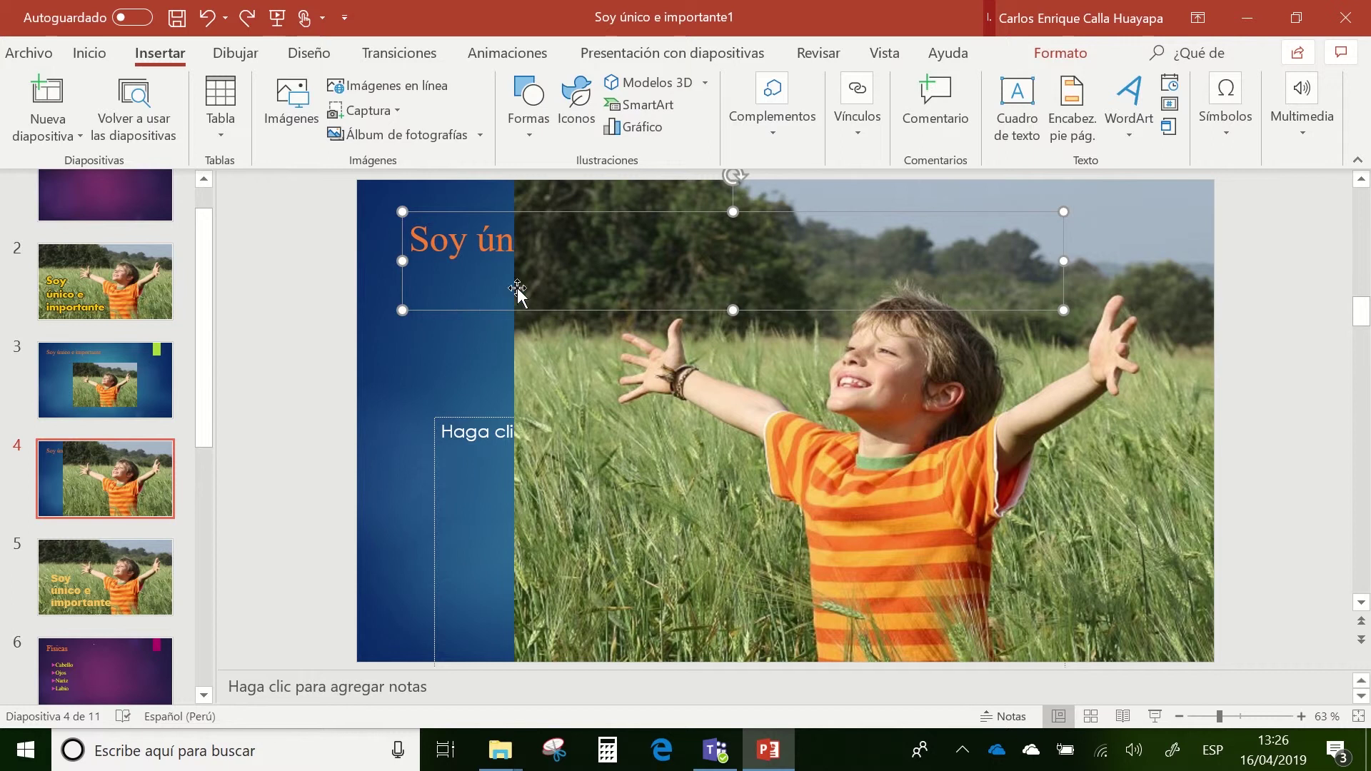
Step: Bring the title box in front of the photo with Traer al frente and narrow it onto the photo
{"action": "right_click", "coordinate": [478, 309]}
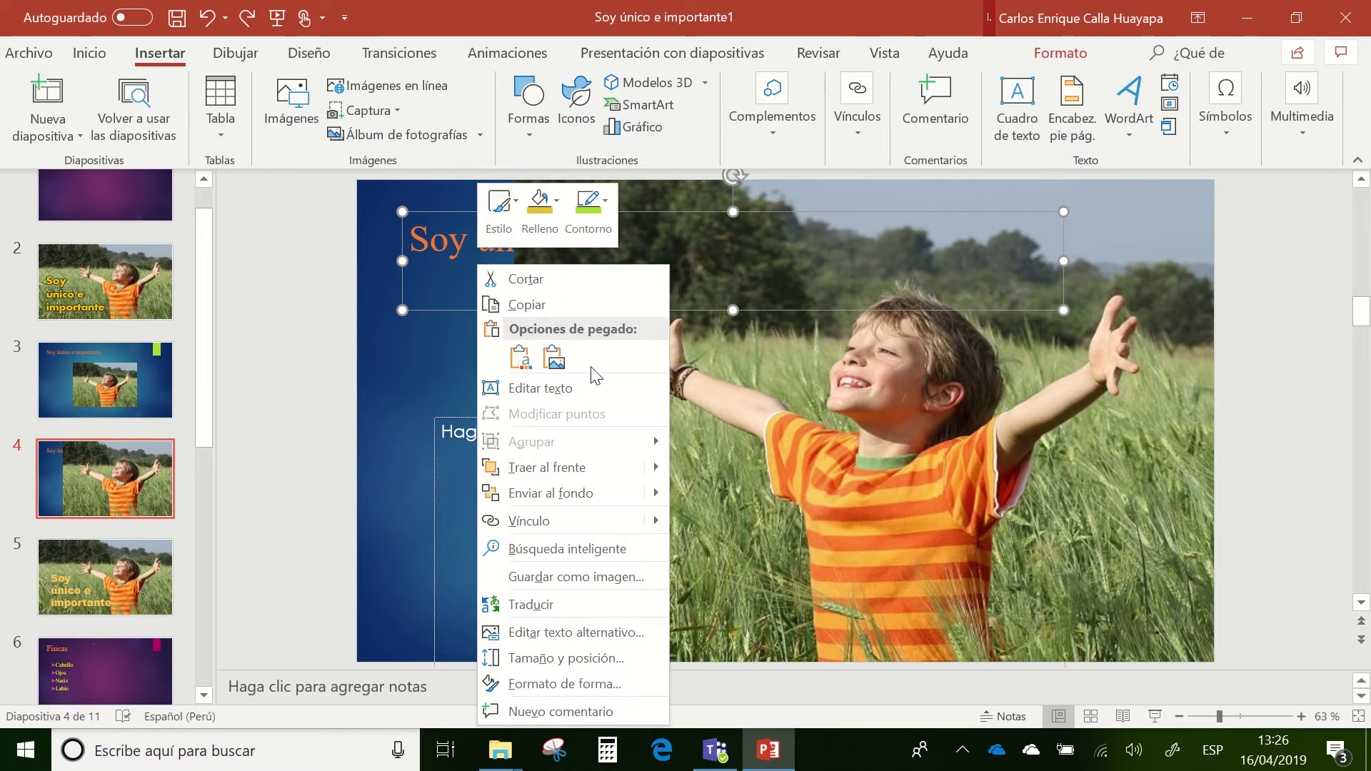
{"action": "left_click", "coordinate": [572, 468]}
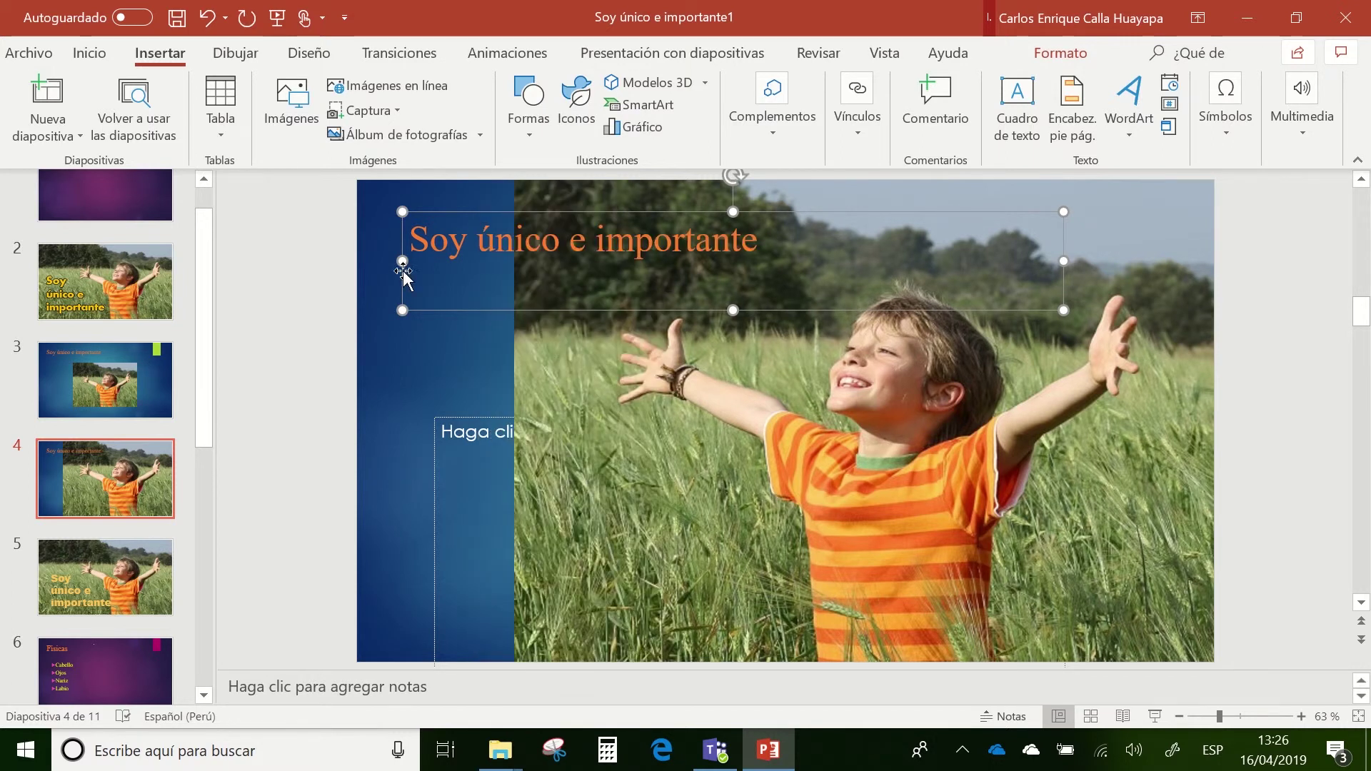
{"action": "left_click_drag", "start_coordinate": [401, 265], "coordinate": [596, 266]}
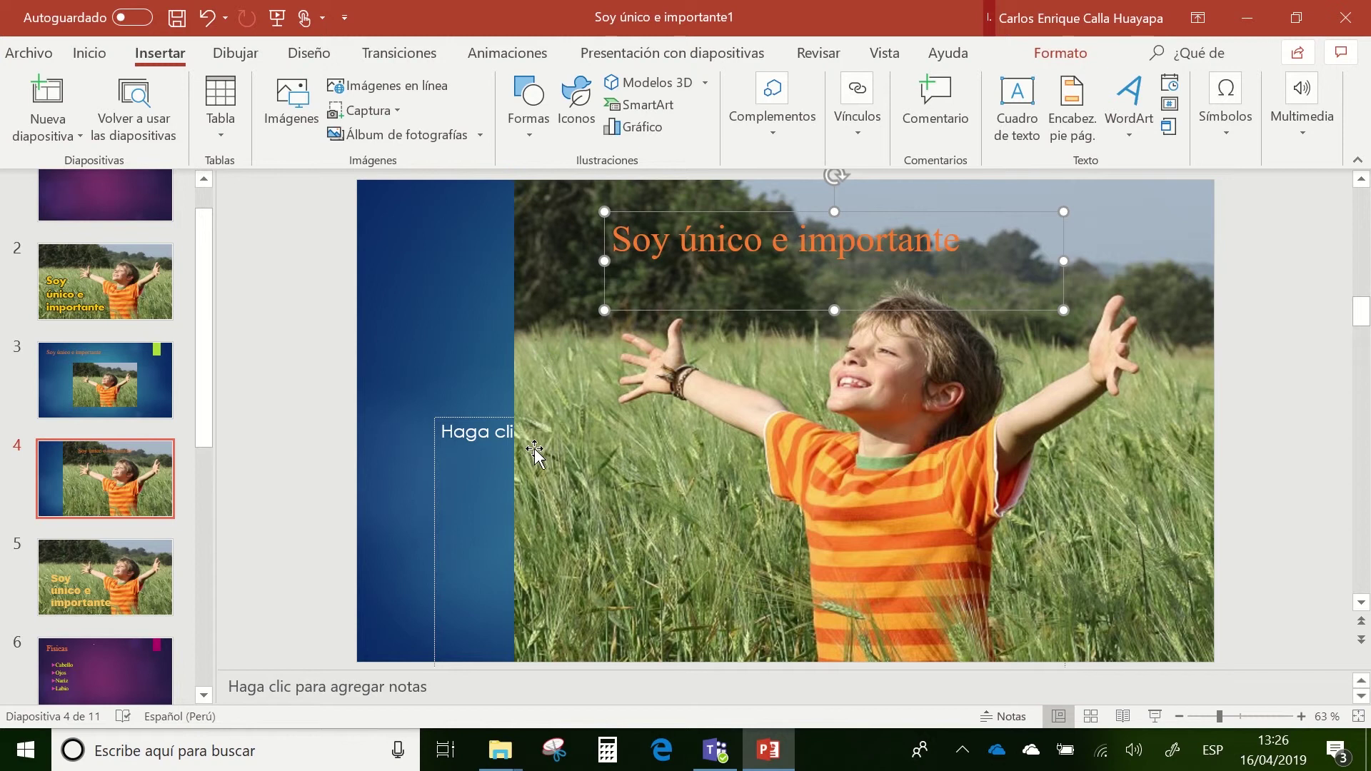
Step: Shift the boy photo left to the slide's left edge, over the blue strip
{"action": "left_click", "coordinate": [569, 459]}
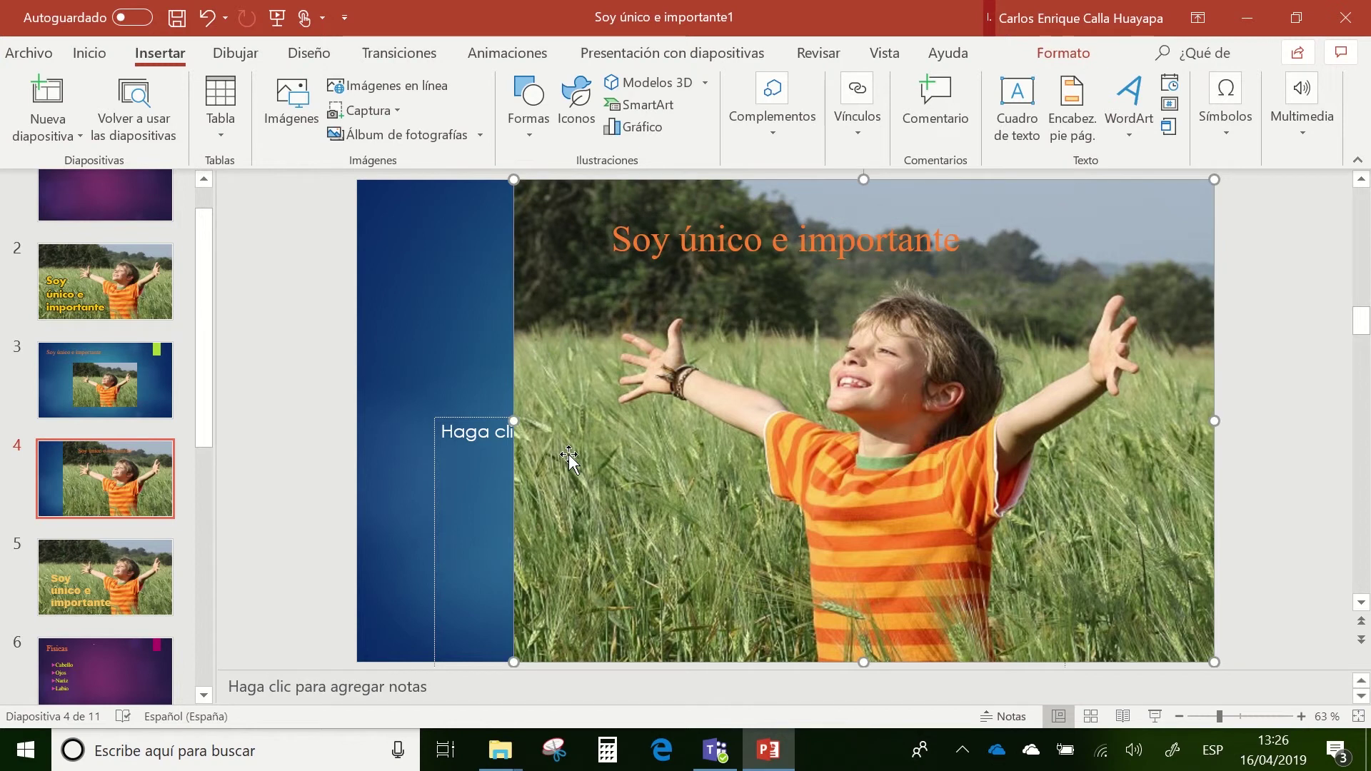
{"action": "left_click_drag", "start_coordinate": [568, 452], "coordinate": [489, 452]}
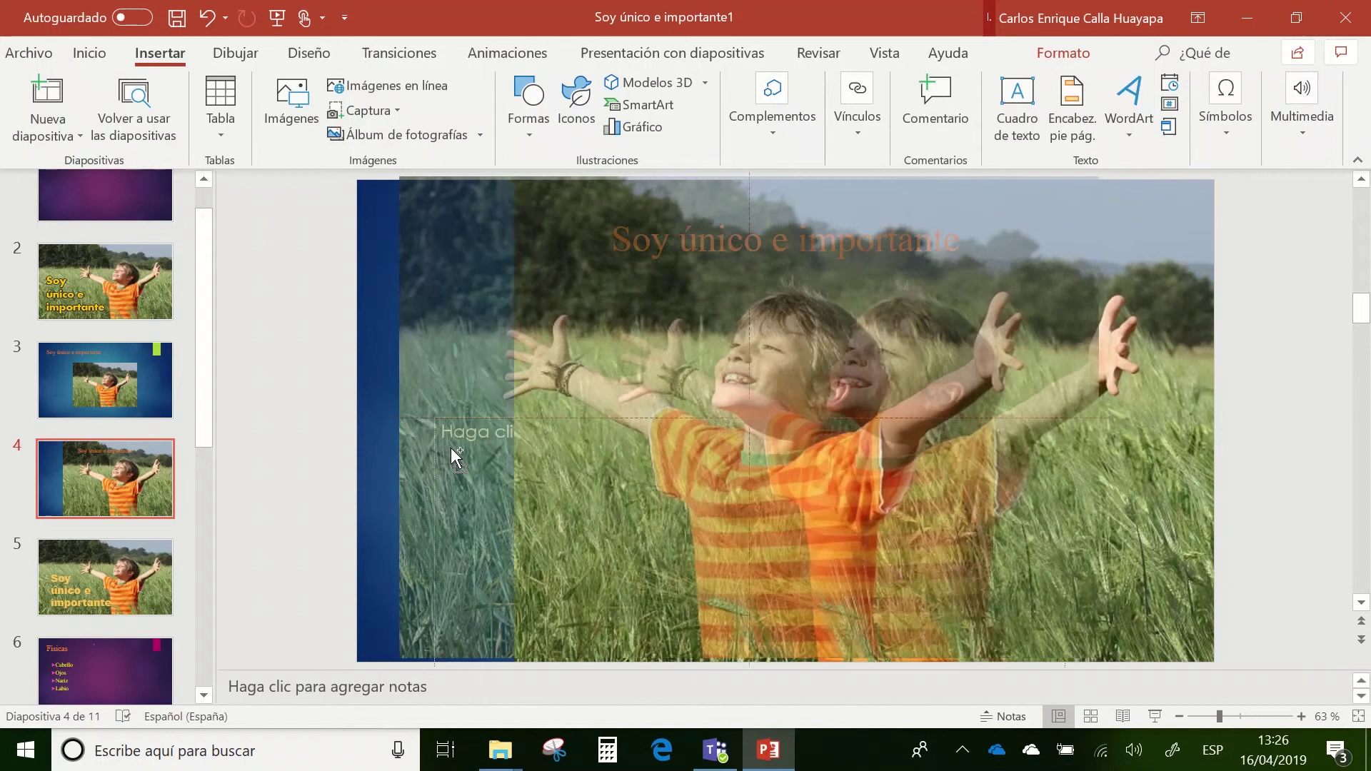
{"action": "left_click_drag", "start_coordinate": [490, 453], "coordinate": [430, 448]}
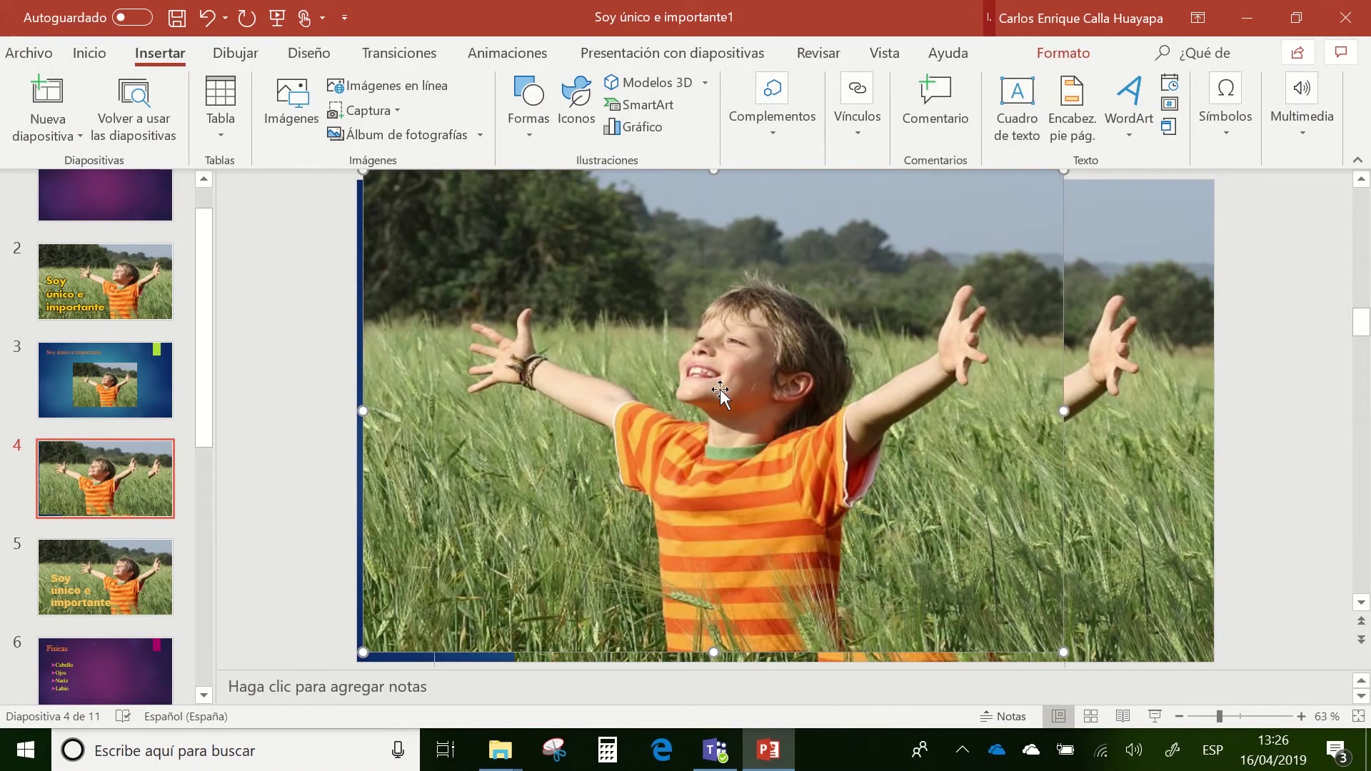
Step: Crop the photo's right side and align it to span the full 27.67 cm slide width
{"action": "double_click", "coordinate": [1169, 218]}
{"action": "left_click", "coordinate": [1174, 107]}
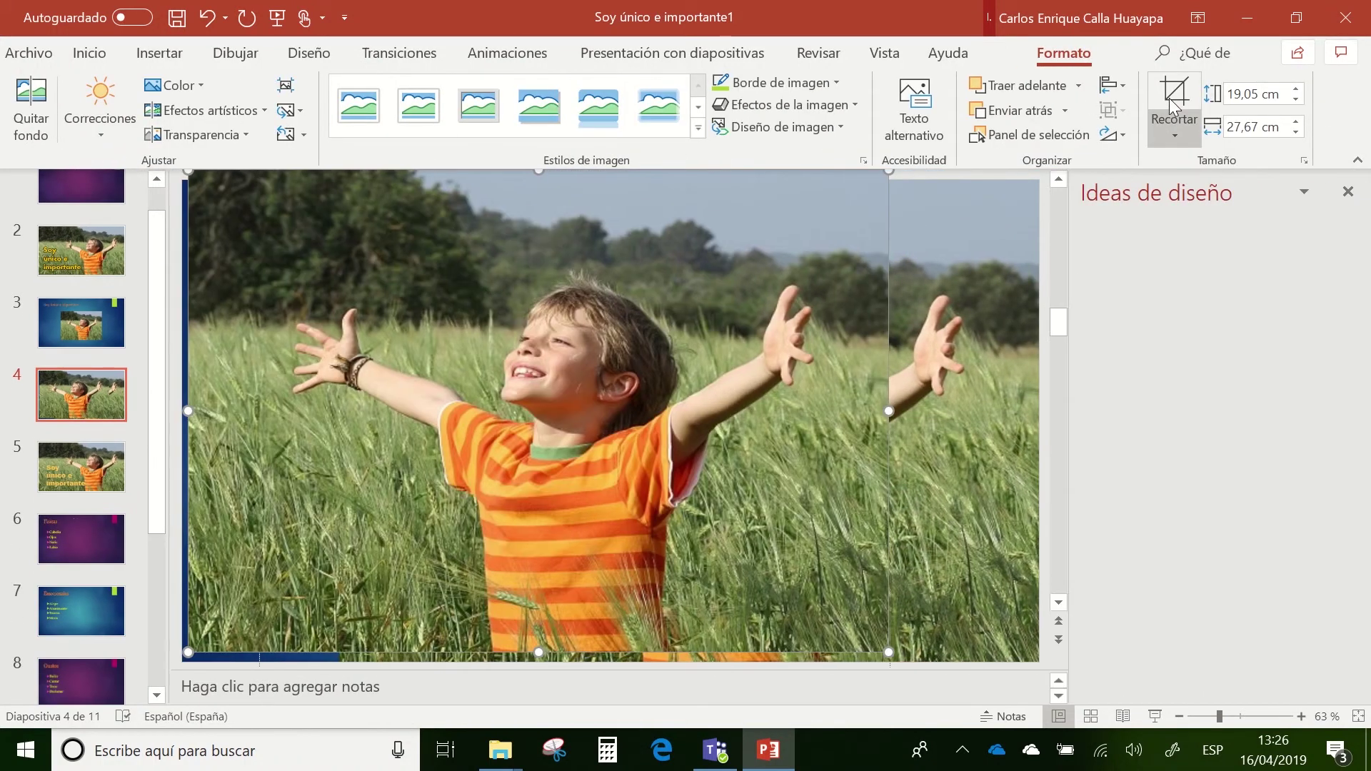
{"action": "left_click_drag", "start_coordinate": [888, 409], "coordinate": [290, 404]}
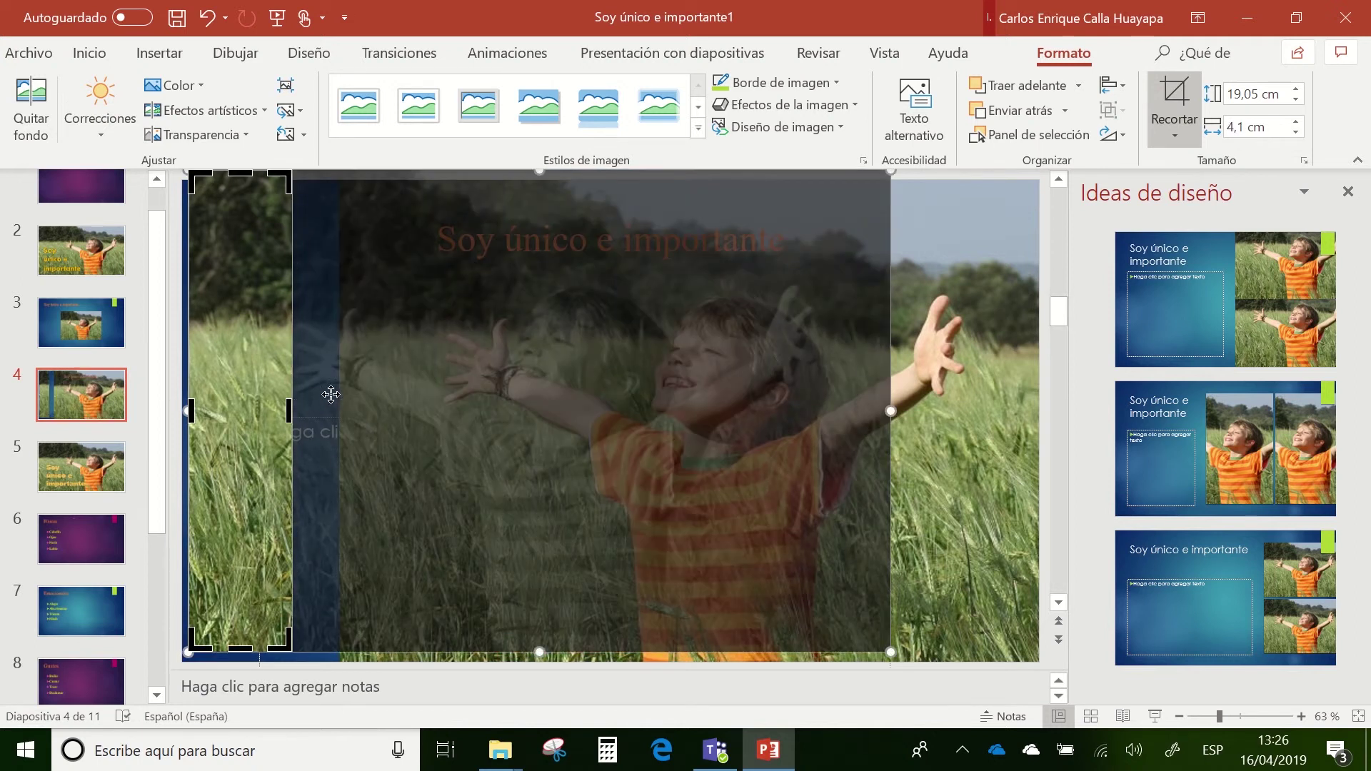
{"action": "left_click", "coordinate": [1174, 108]}
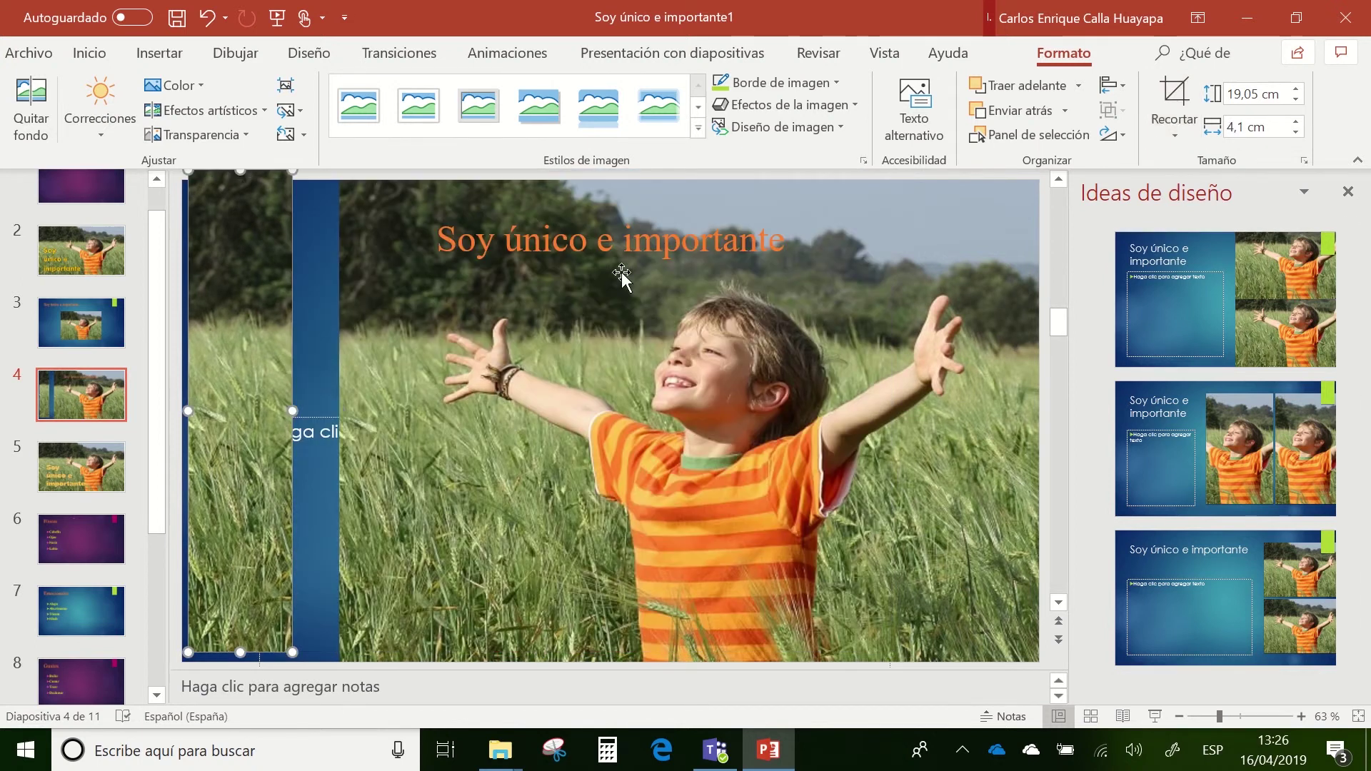
{"action": "left_click_drag", "start_coordinate": [260, 403], "coordinate": [433, 535]}
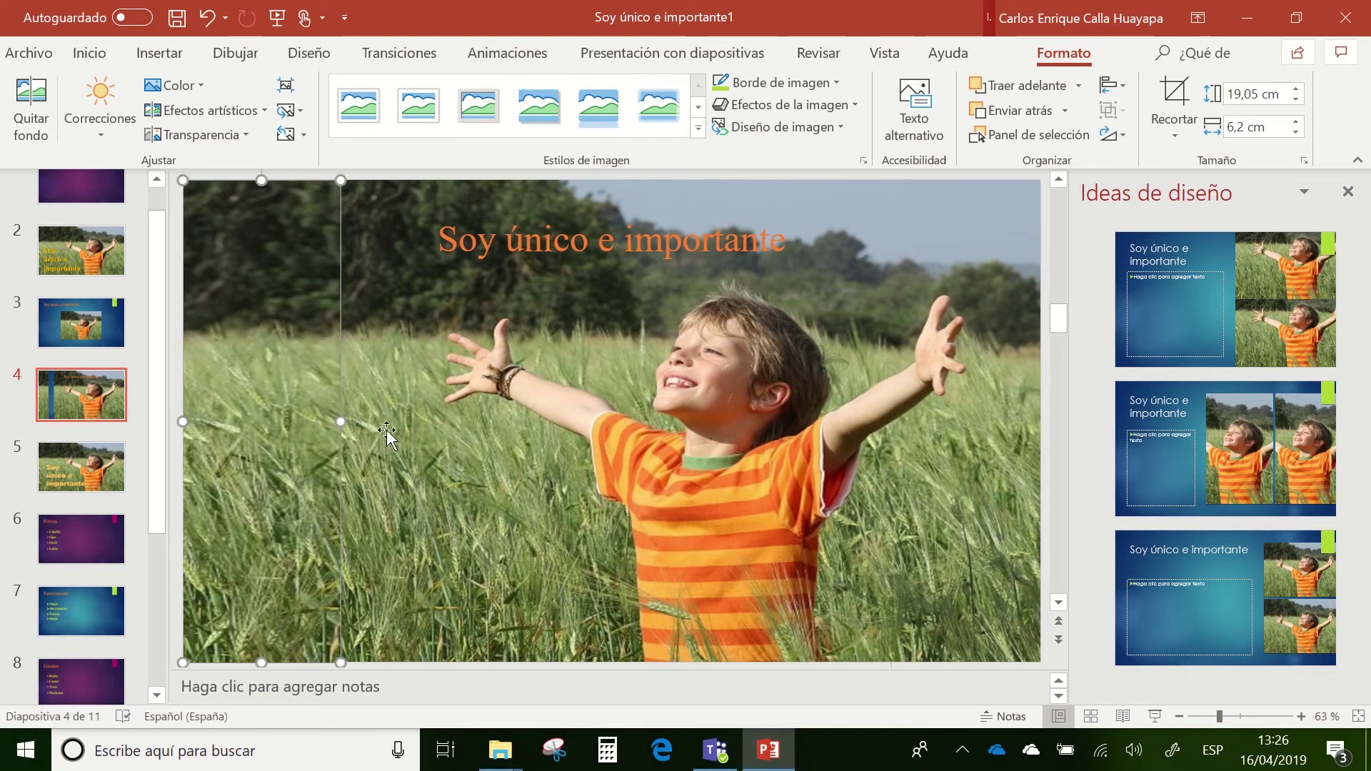
{"action": "left_click", "coordinate": [474, 679]}
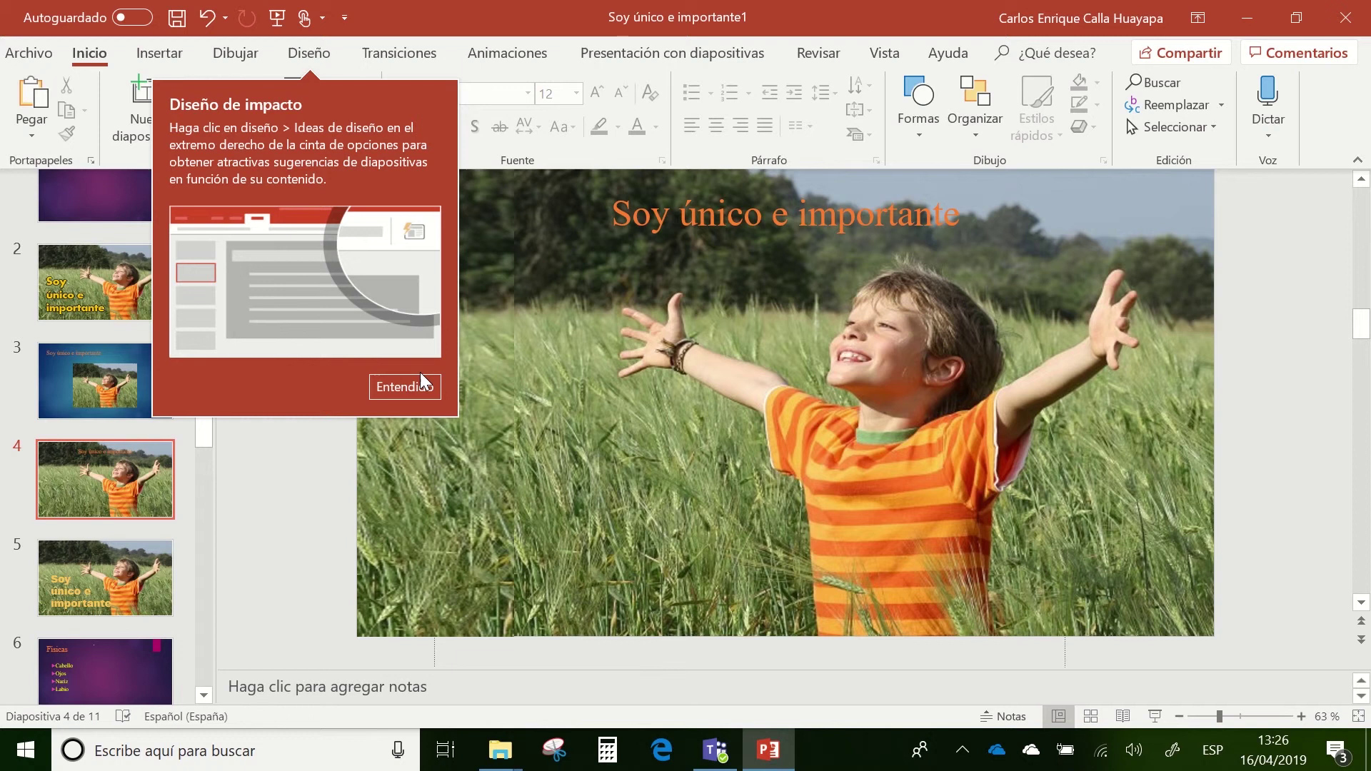
Step: Stretch the photo's left side so it covers the slide's left edge entirely
{"action": "left_click", "coordinate": [412, 382]}
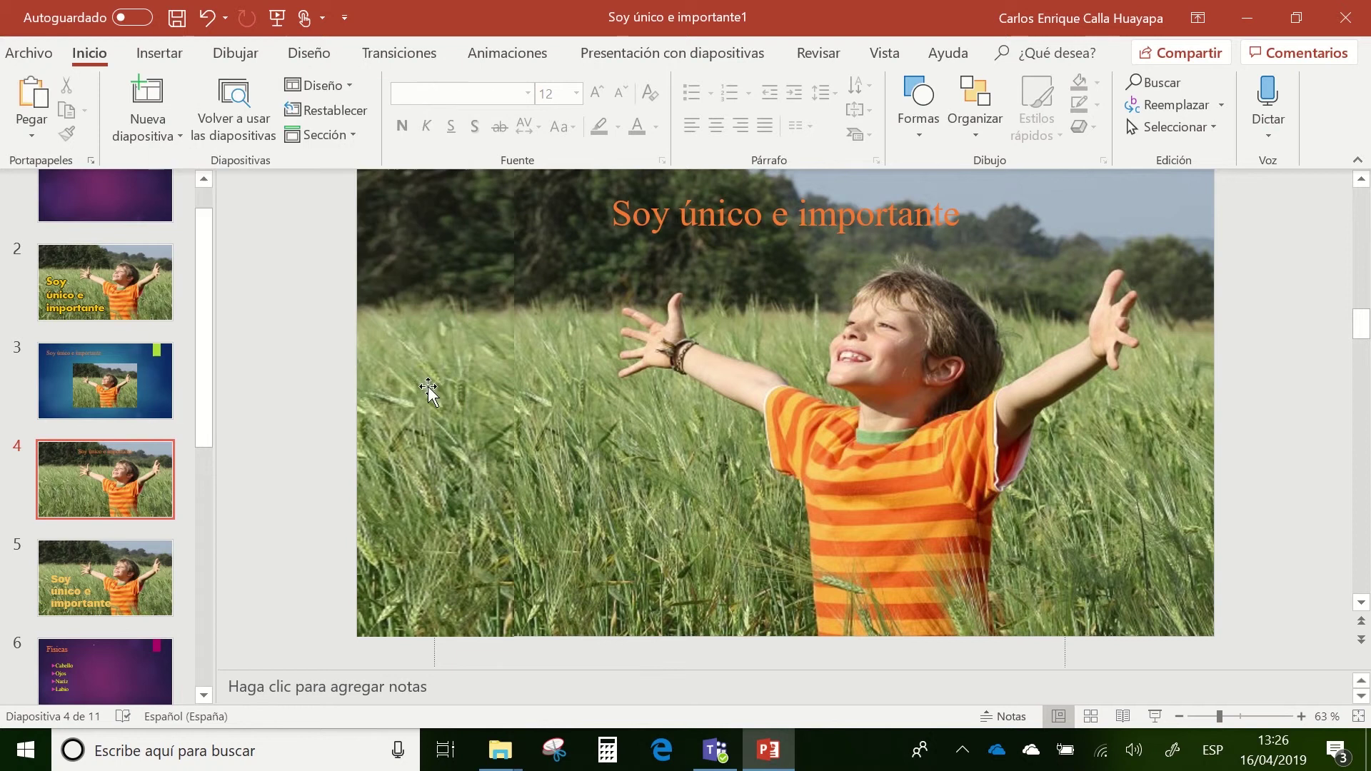
{"action": "left_click", "coordinate": [479, 360]}
{"action": "mouse_move", "coordinate": [438, 397]}
{"action": "left_mouse_down"}
{"action": "mouse_move", "coordinate": [602, 392]}
{"action": "mouse_move", "coordinate": [390, 391]}
{"action": "left_mouse_up"}
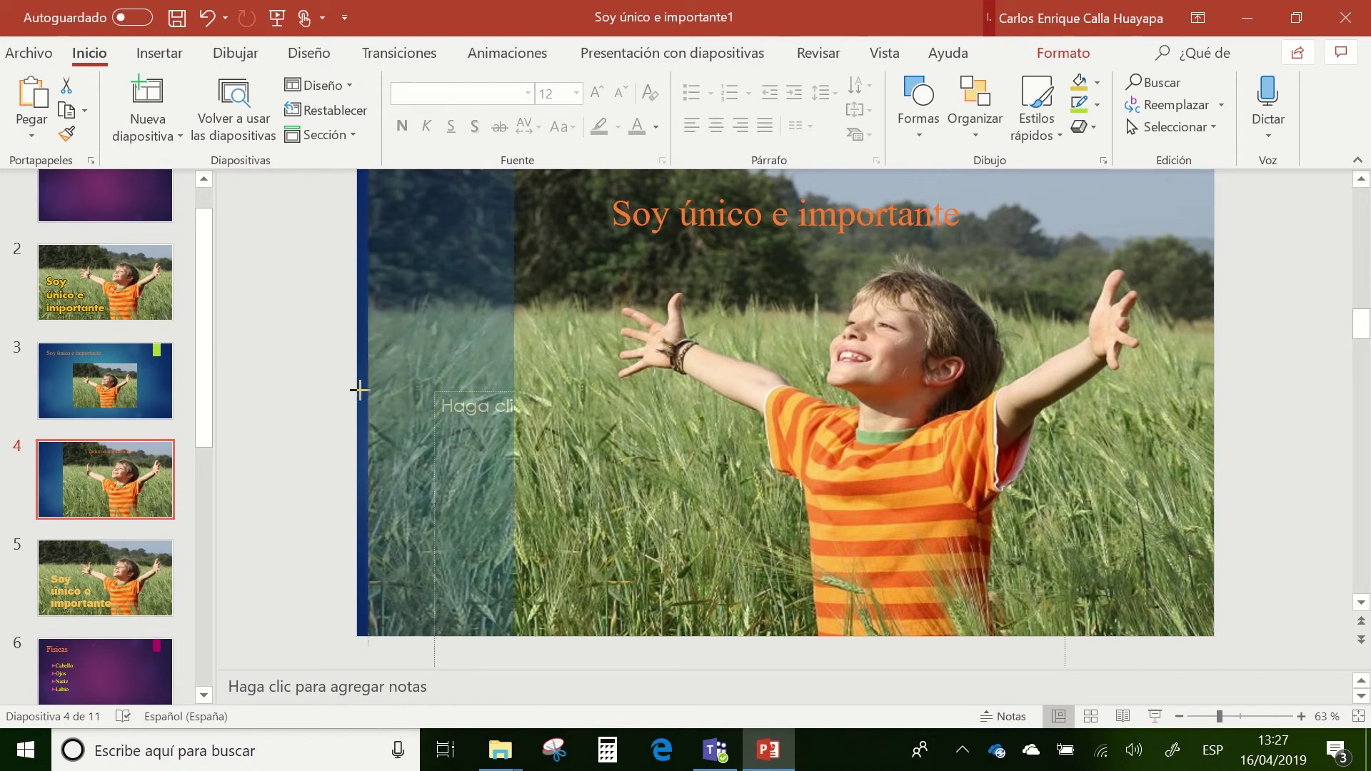
{"action": "left_click_drag", "start_coordinate": [389, 391], "coordinate": [355, 389]}
{"action": "scroll", "coordinate": [612, 469], "scroll_direction": "up", "scroll_amount": 2}
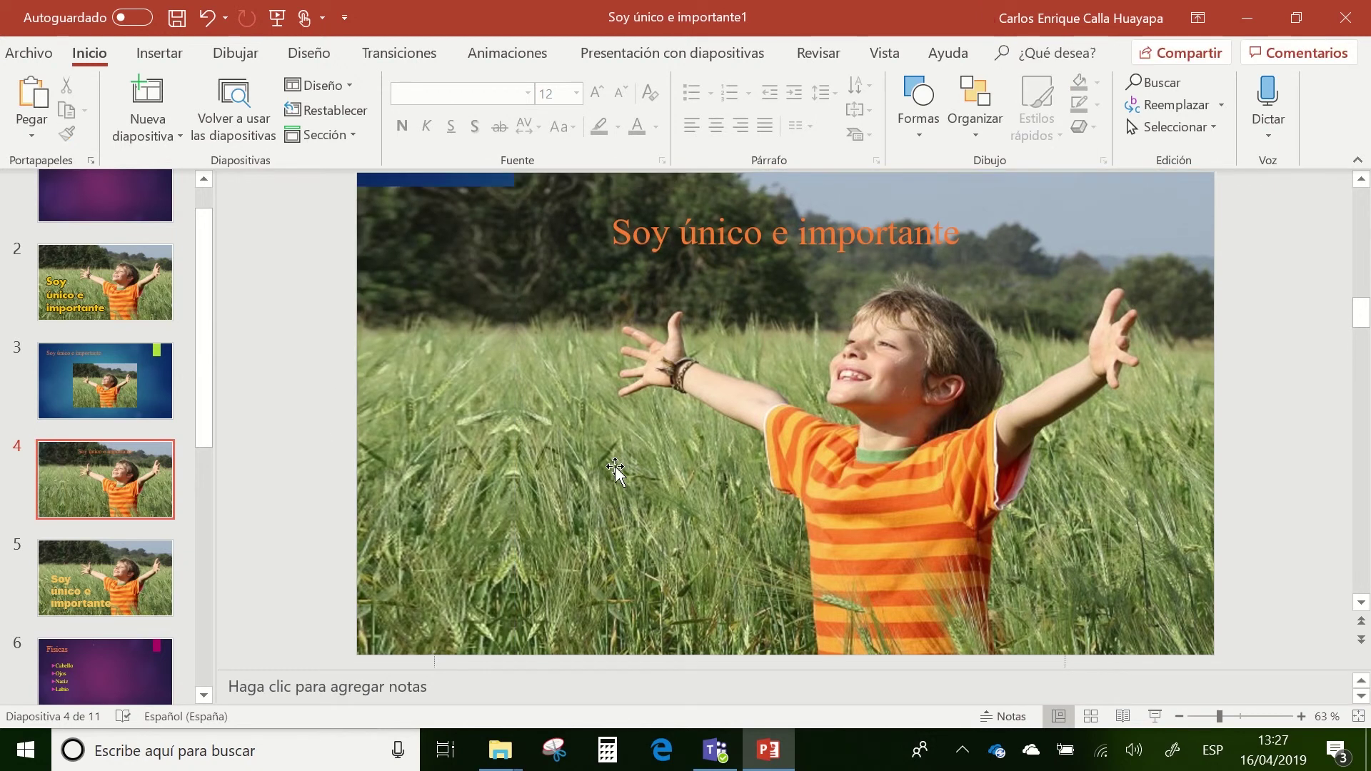
{"action": "scroll", "coordinate": [612, 468], "scroll_direction": "up", "scroll_amount": 2}
{"action": "scroll", "coordinate": [612, 469], "scroll_direction": "up", "scroll_amount": 3}
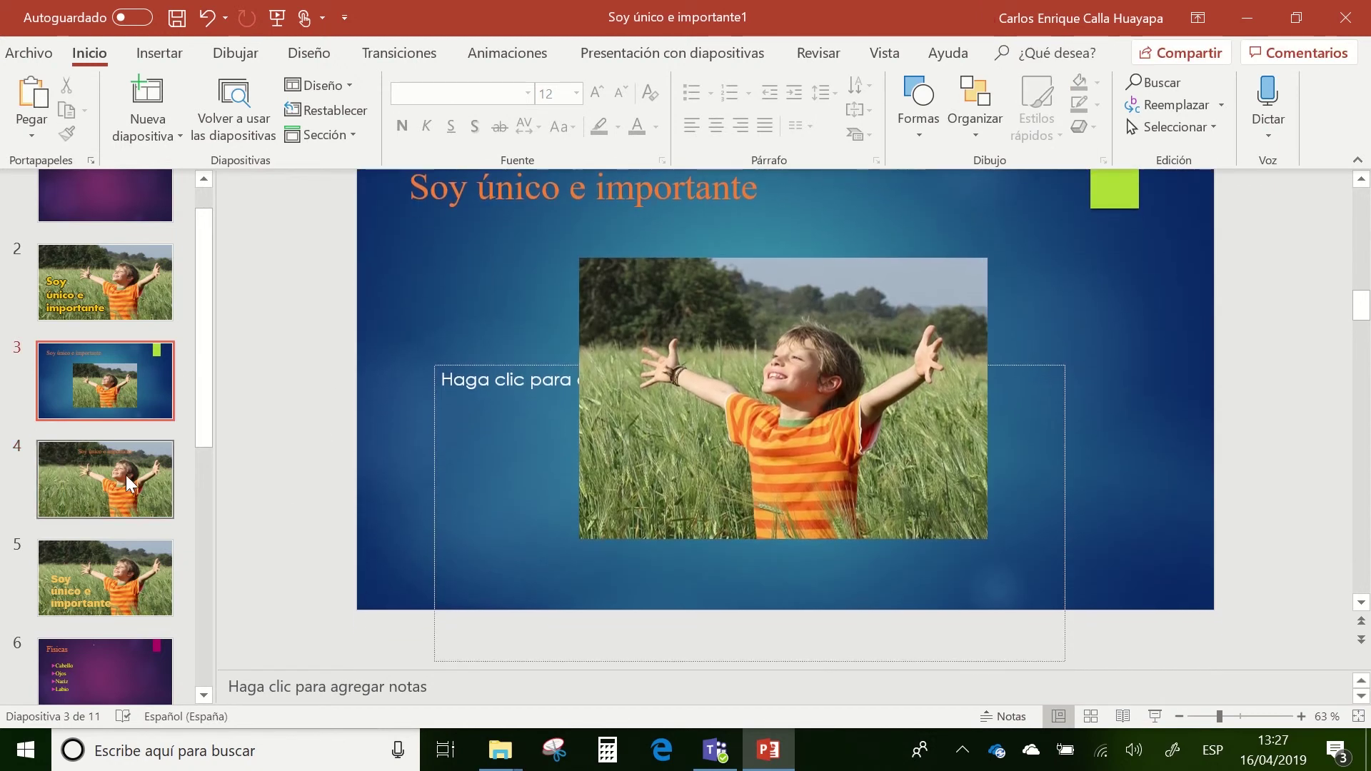
{"action": "left_click", "coordinate": [107, 479]}
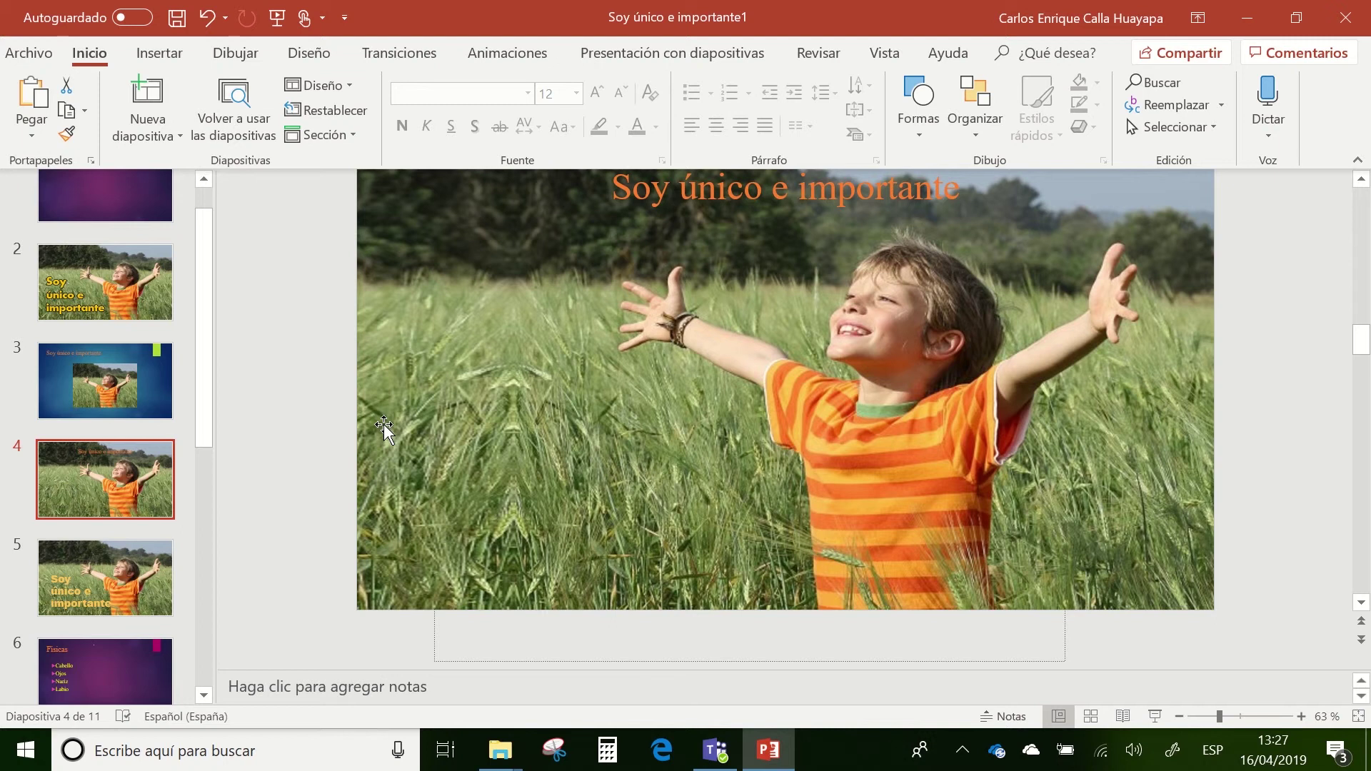
Step: Move the title box to the upper left and narrow it so the title wraps onto two lines
{"action": "left_click", "coordinate": [758, 196]}
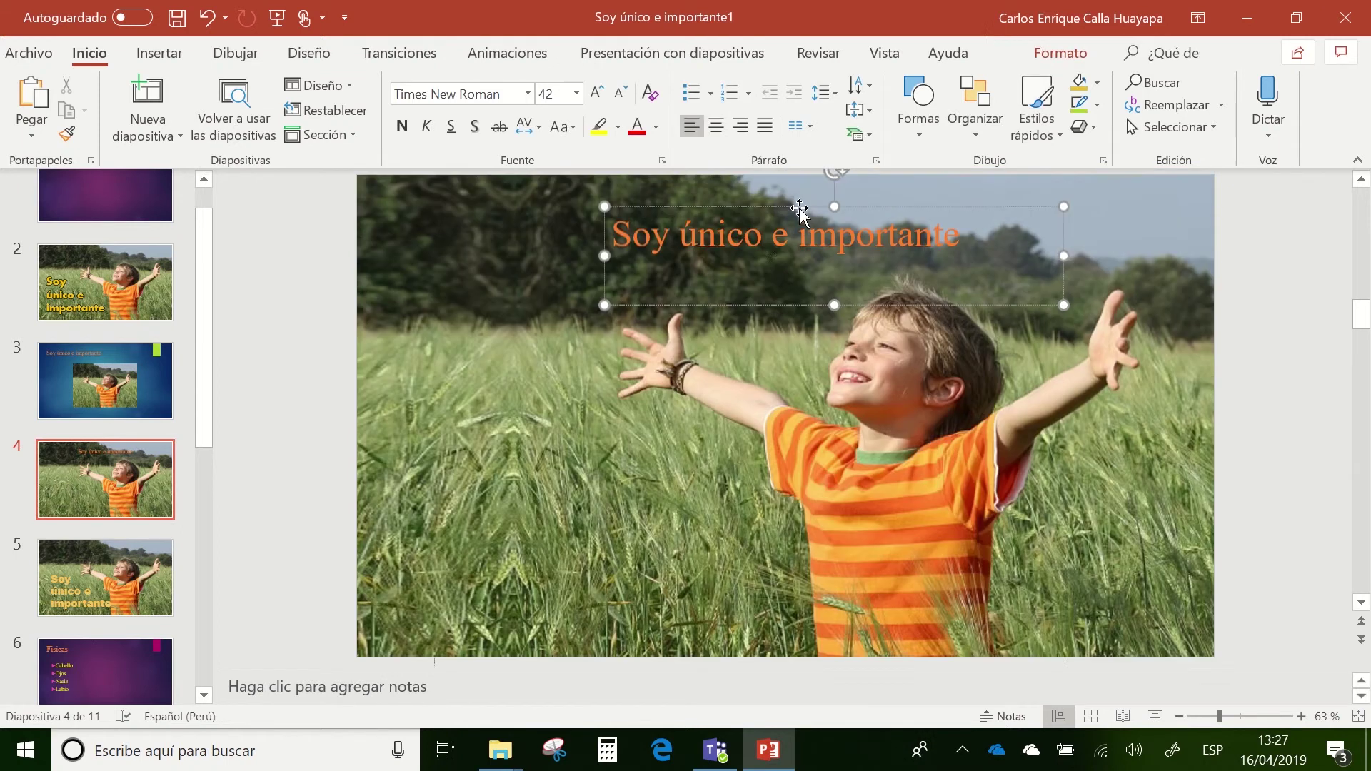
{"action": "left_click_drag", "start_coordinate": [801, 224], "coordinate": [745, 246]}
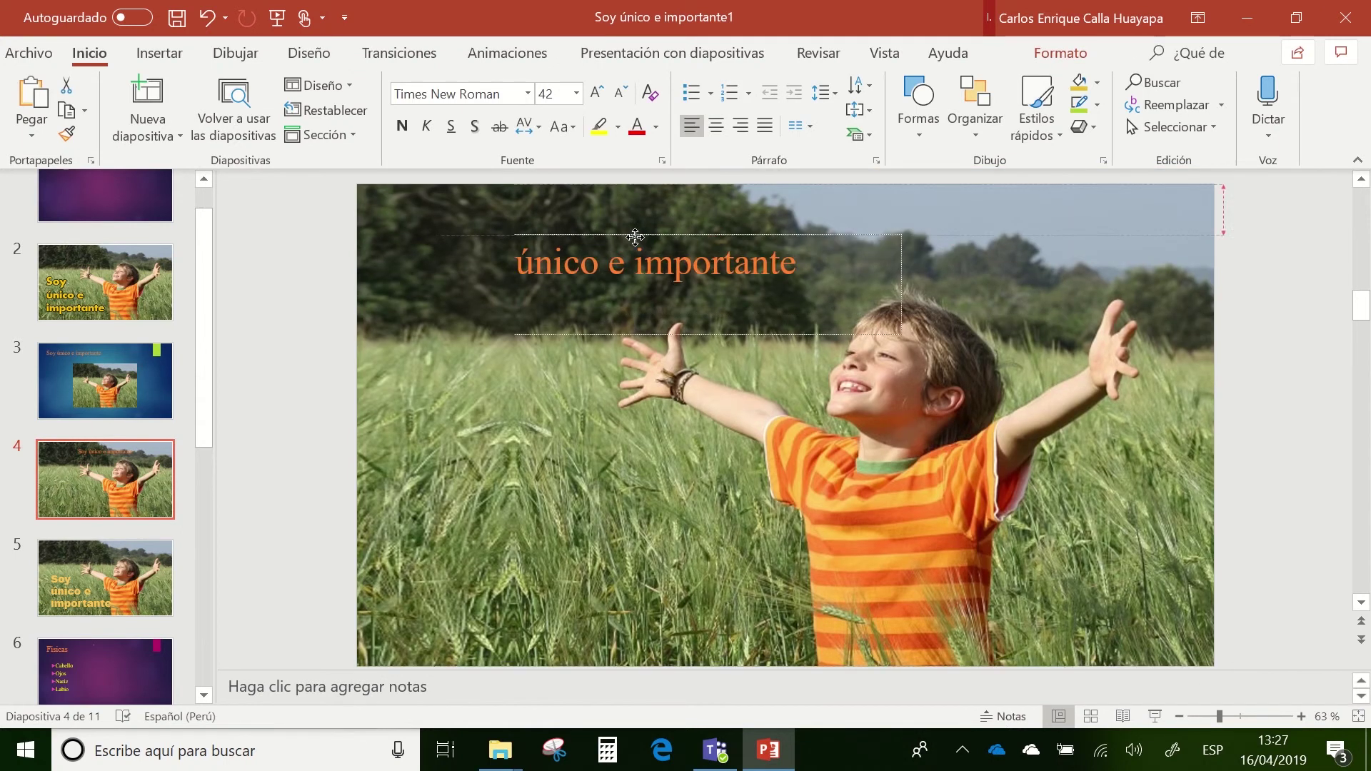
{"action": "right_click", "coordinate": [745, 246]}
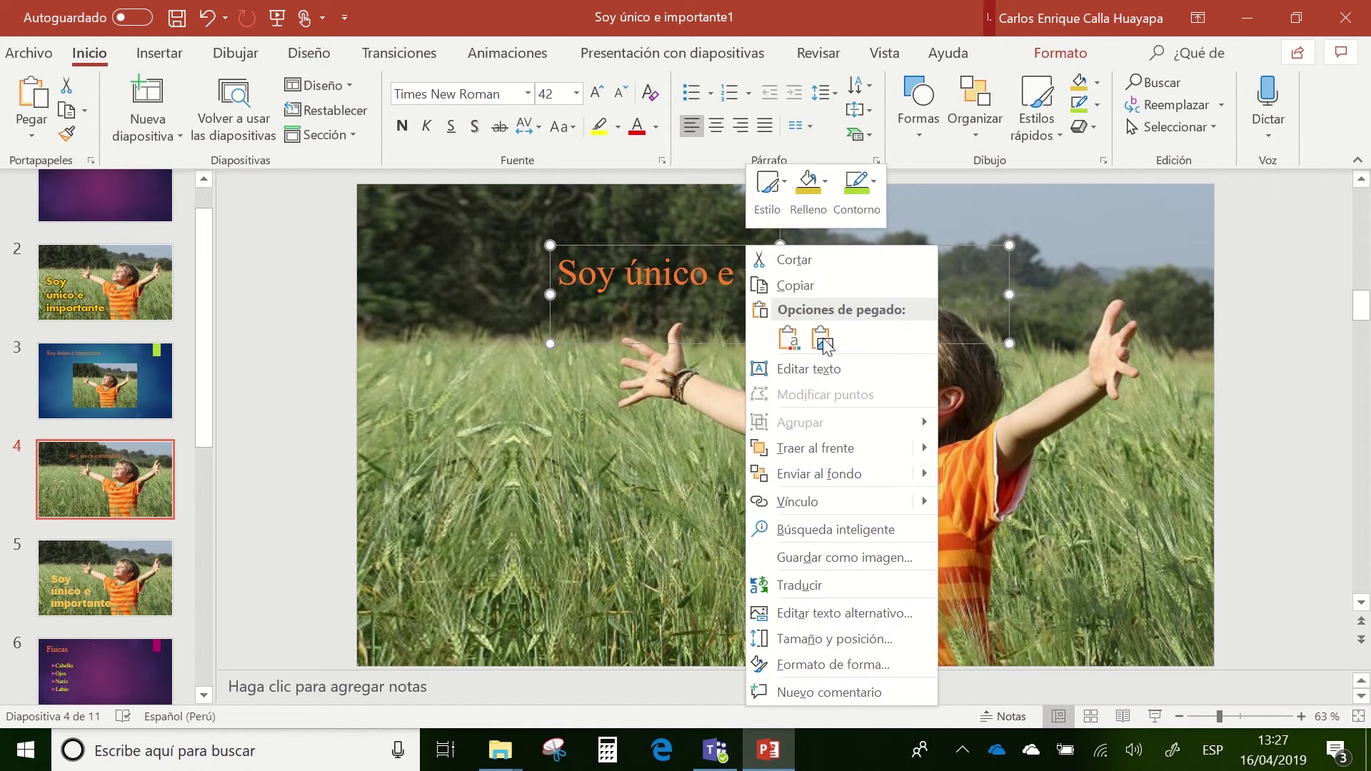
{"action": "left_click", "coordinate": [721, 248]}
{"action": "left_click_drag", "start_coordinate": [719, 243], "coordinate": [578, 219]}
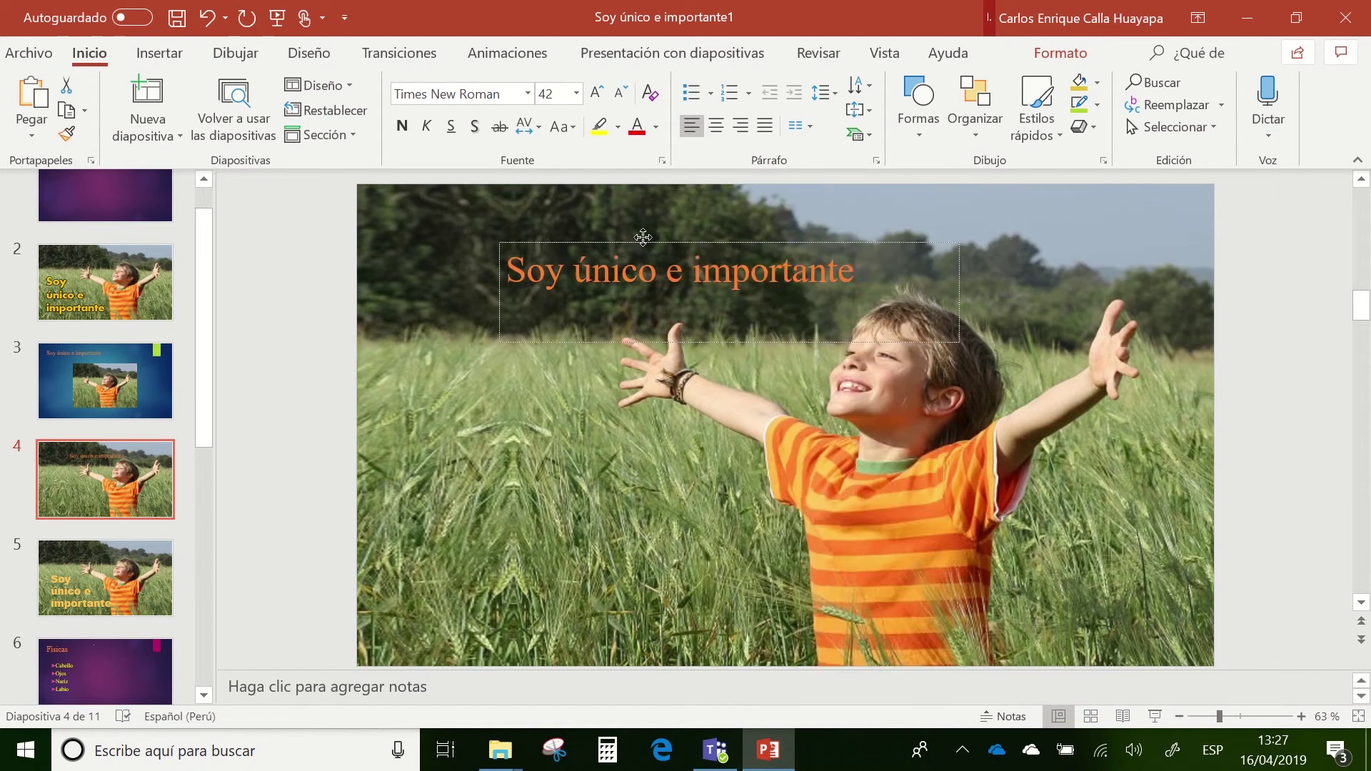
{"action": "left_click_drag", "start_coordinate": [862, 279], "coordinate": [628, 271]}
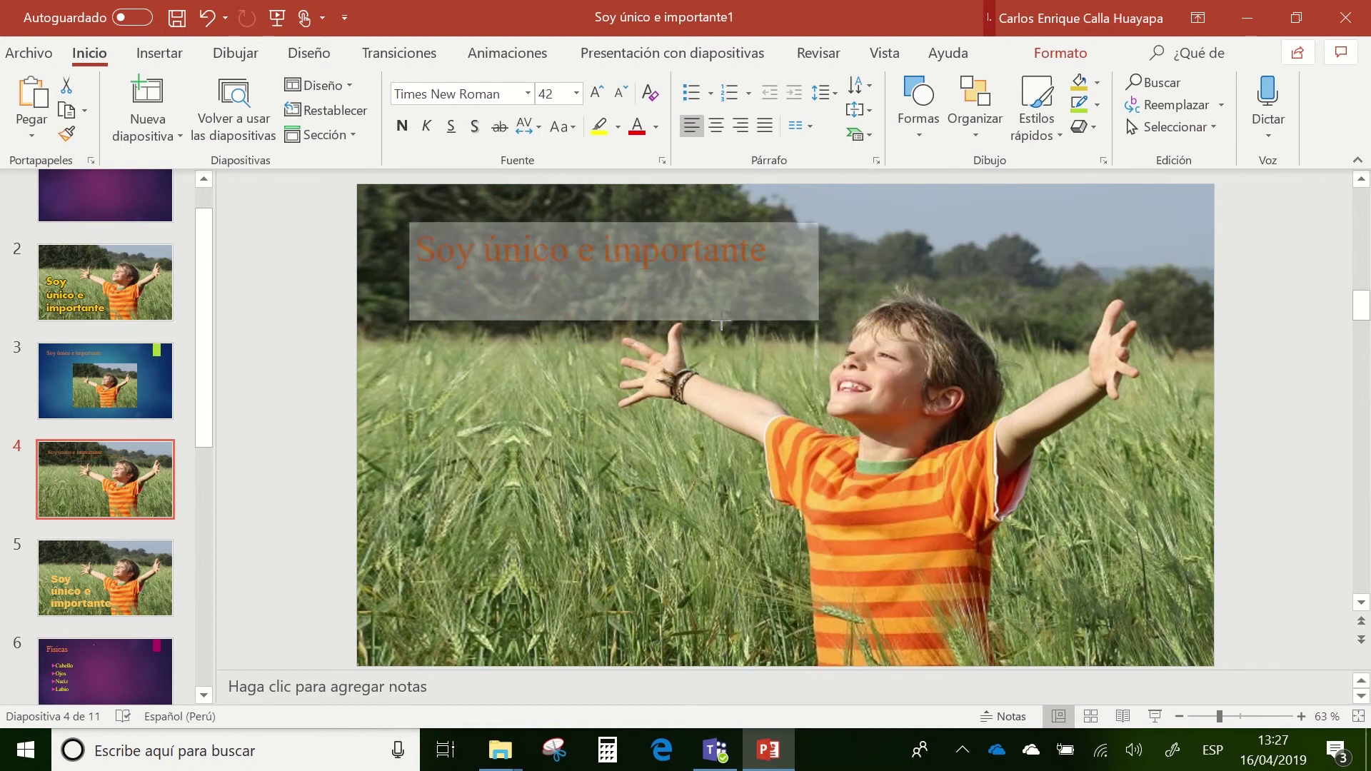
{"action": "mouse_move", "coordinate": [556, 222]}
{"action": "left_mouse_down"}
{"action": "mouse_move", "coordinate": [560, 247]}
{"action": "mouse_move", "coordinate": [550, 210]}
{"action": "left_mouse_up"}
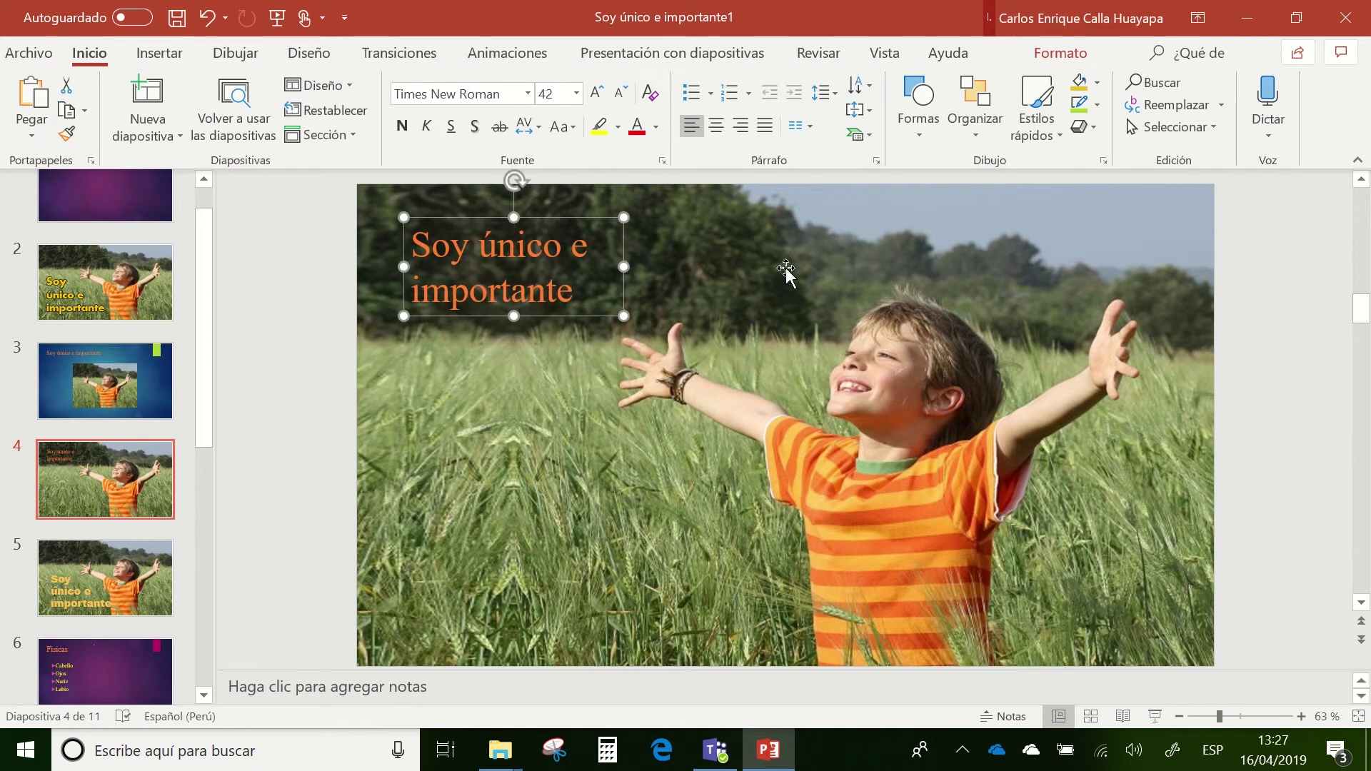
Step: Change the slide 4 title font to Arial Black
{"action": "triple_click", "coordinate": [572, 289]}
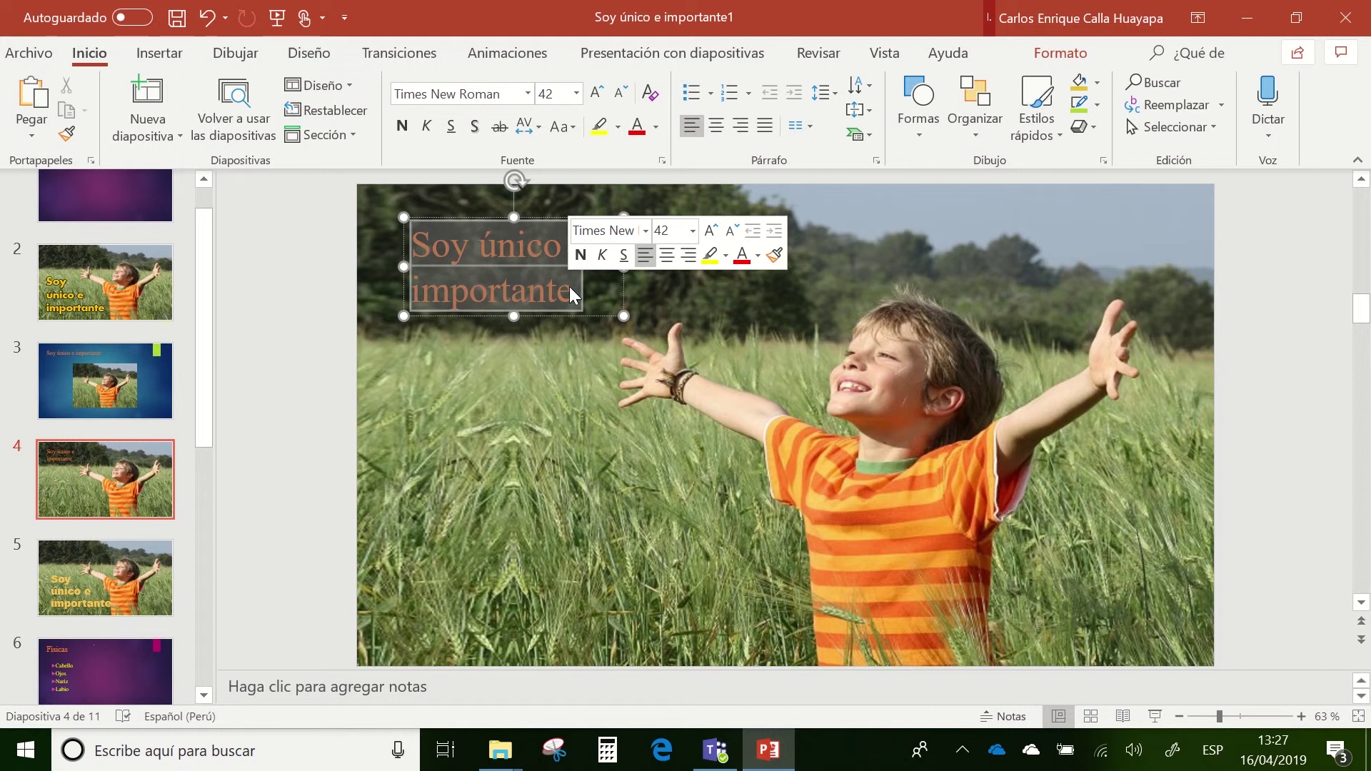
{"action": "left_click", "coordinate": [529, 93]}
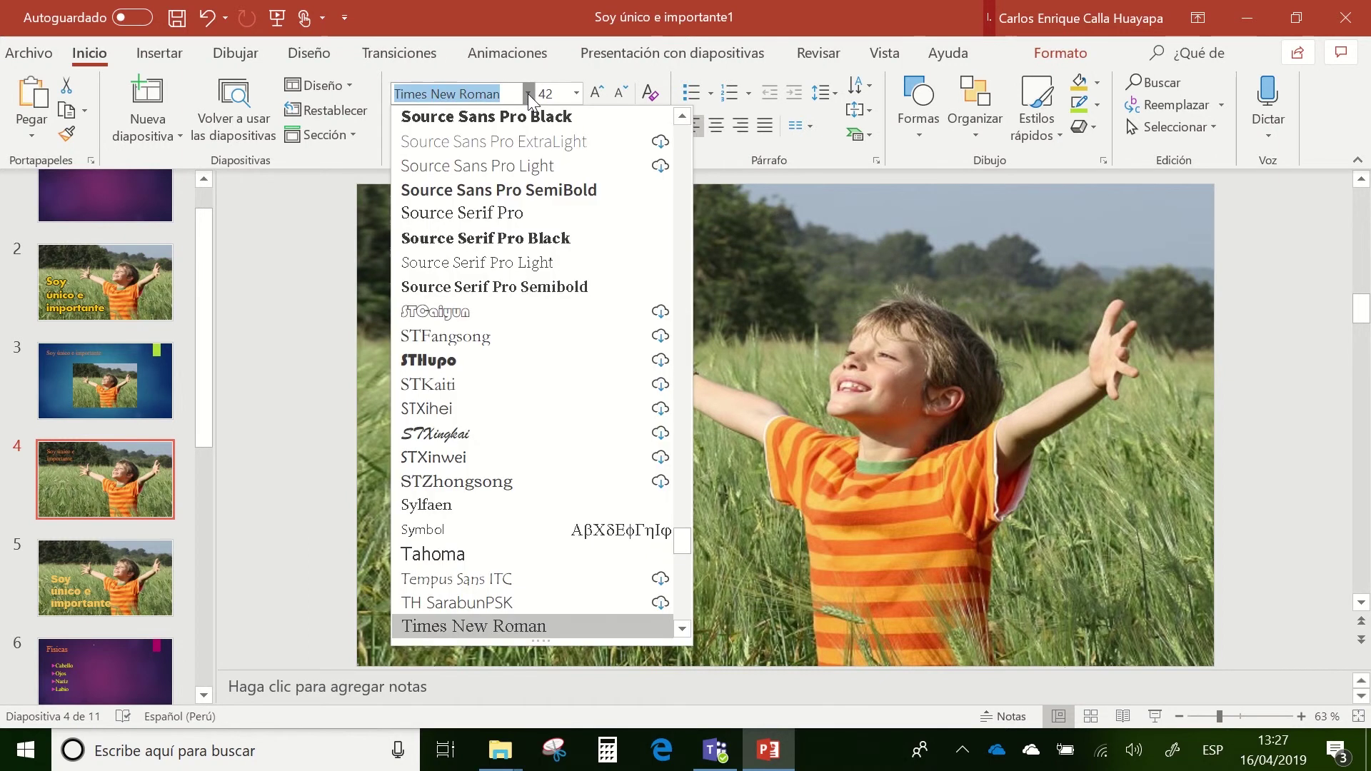
{"action": "scroll", "coordinate": [594, 284], "scroll_direction": "up", "scroll_amount": 3}
{"action": "scroll", "coordinate": [594, 284], "scroll_direction": "up", "scroll_amount": 9}
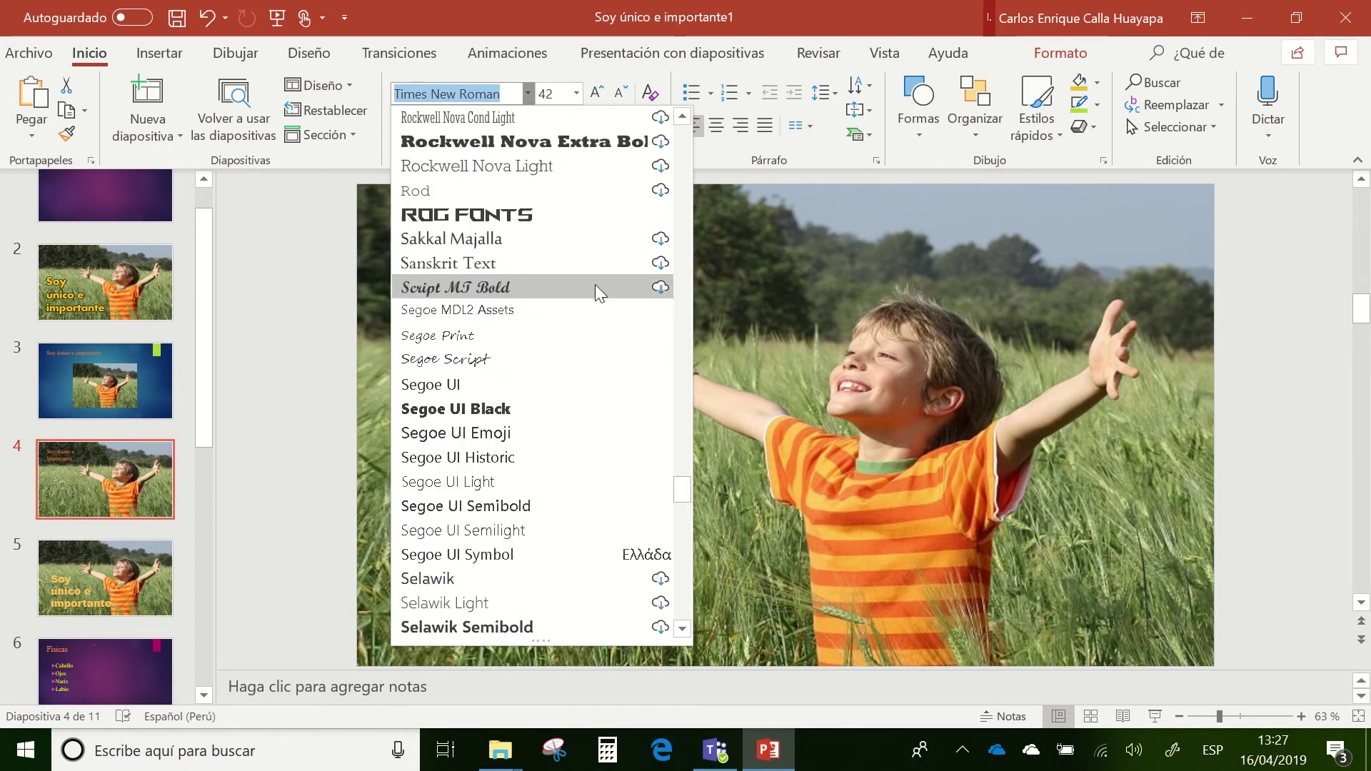
{"action": "scroll", "coordinate": [597, 259], "scroll_direction": "up", "scroll_amount": 10}
{"action": "left_click_drag", "start_coordinate": [682, 460], "coordinate": [664, 148]}
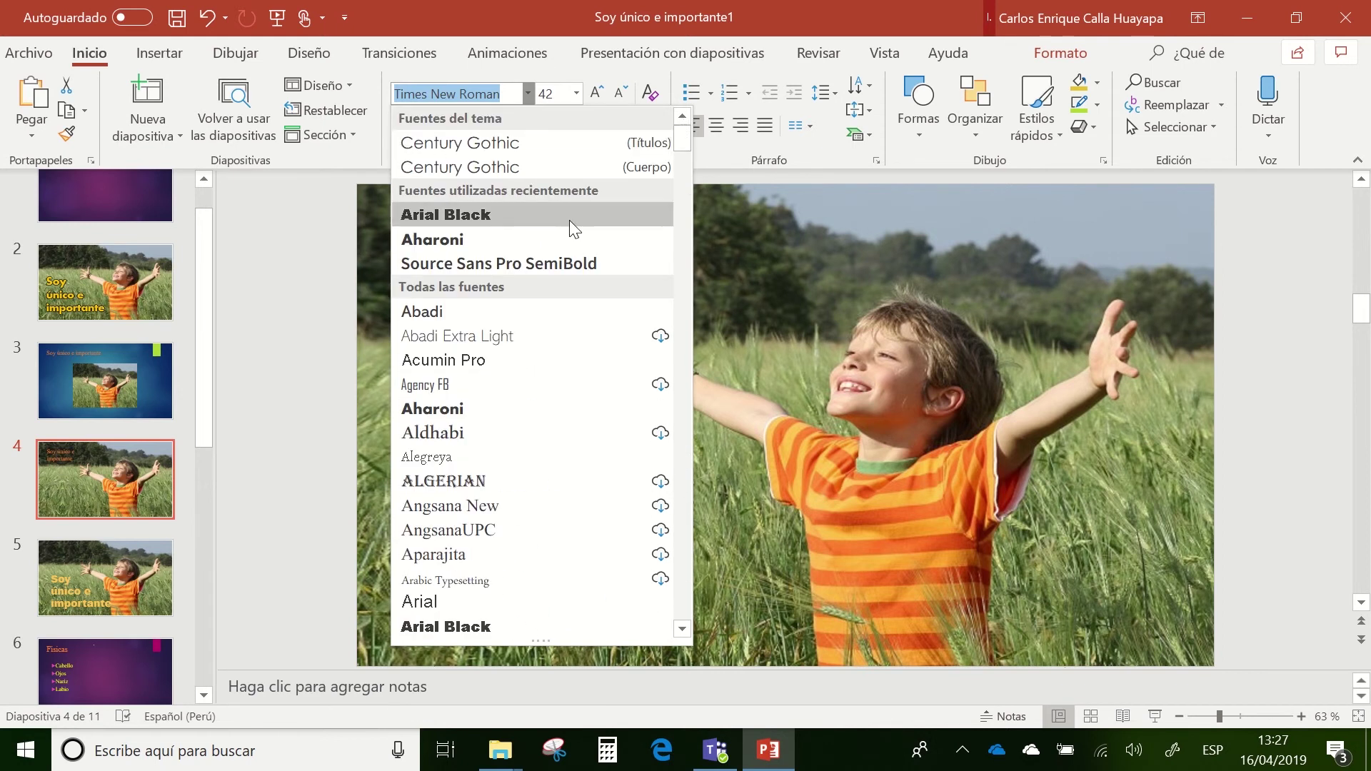
{"action": "left_click", "coordinate": [568, 217]}
{"action": "left_click_drag", "start_coordinate": [624, 266], "coordinate": [664, 266]}
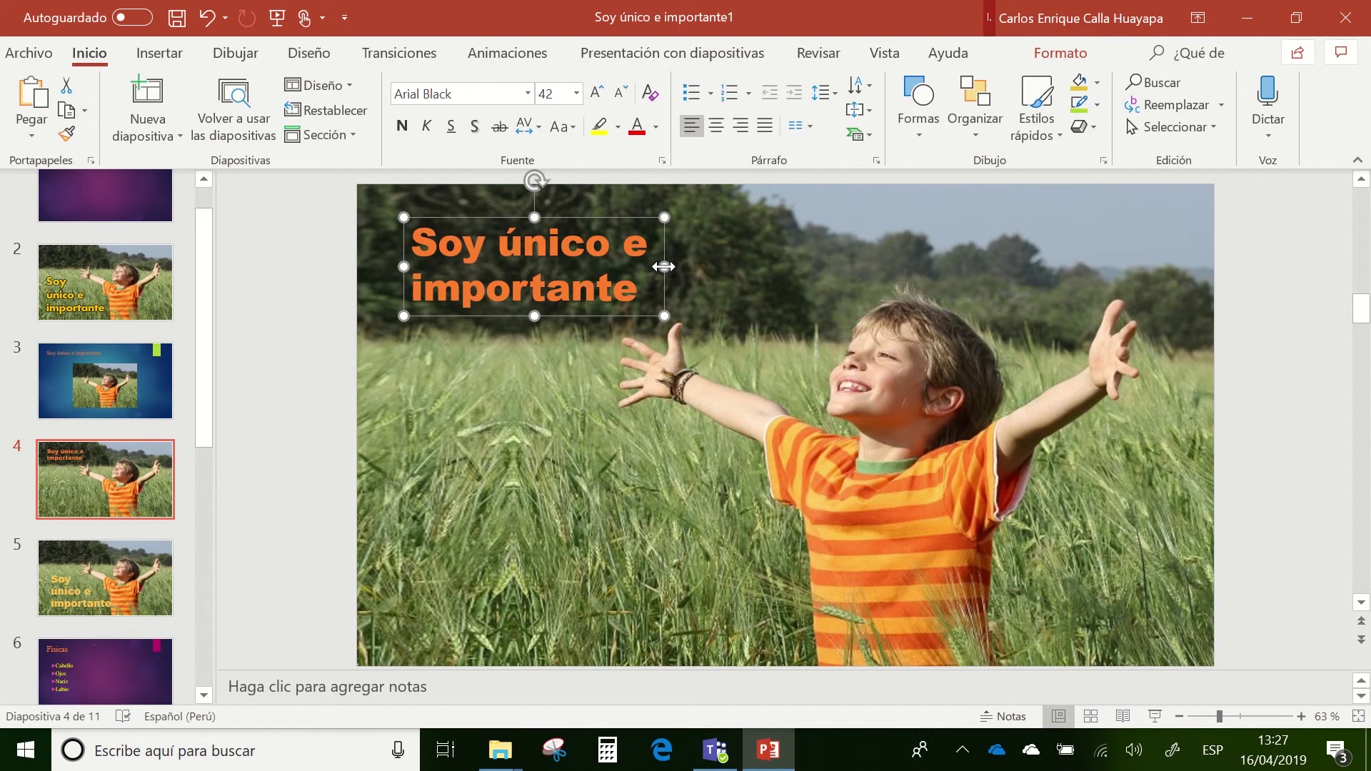
{"action": "mouse_move", "coordinate": [664, 266]}
{"action": "left_mouse_down"}
{"action": "mouse_move", "coordinate": [603, 283]}
{"action": "mouse_move", "coordinate": [670, 344]}
{"action": "mouse_move", "coordinate": [655, 446]}
{"action": "left_mouse_up"}
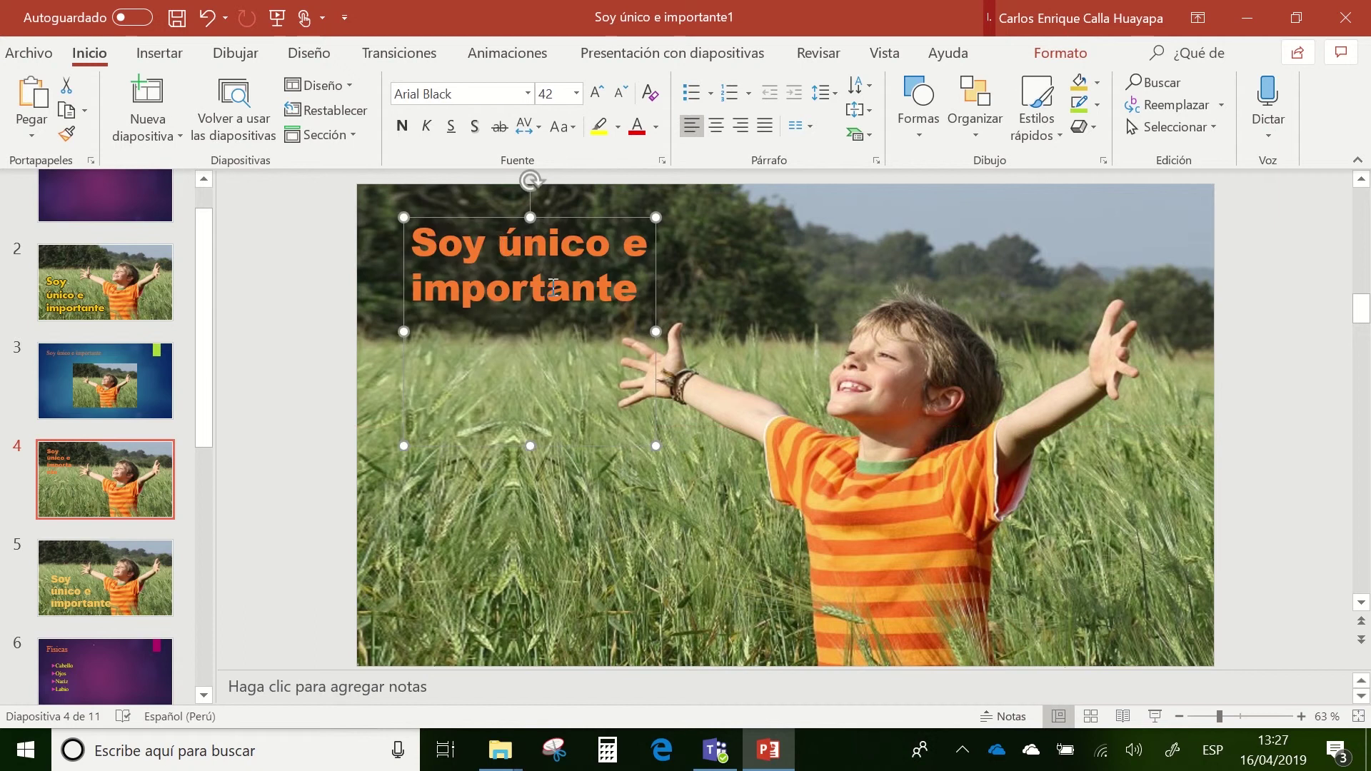
Step: Break the title into Soy / único e / importante and move it to the photo's lower left
{"action": "left_click", "coordinate": [498, 245]}
{"action": "key", "text": "Return"}
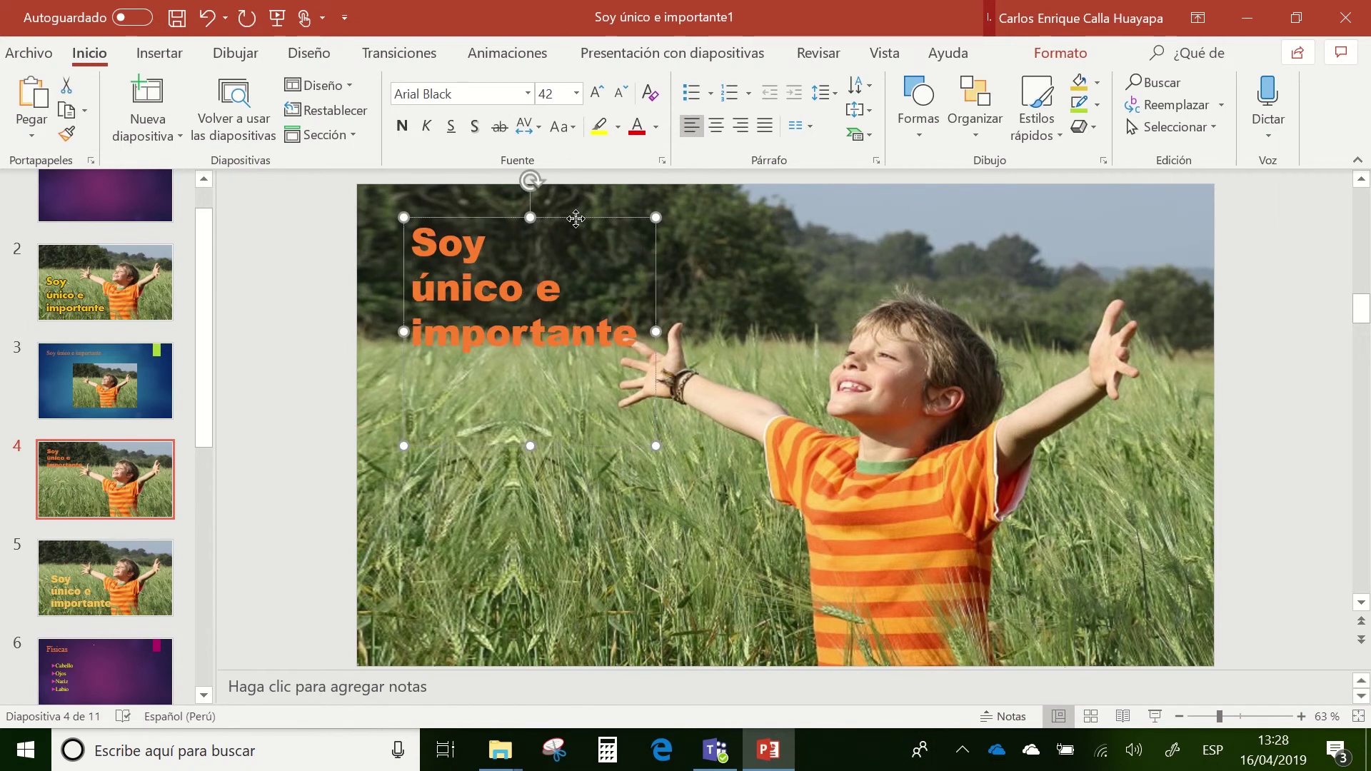
{"action": "left_click_drag", "start_coordinate": [580, 218], "coordinate": [587, 438]}
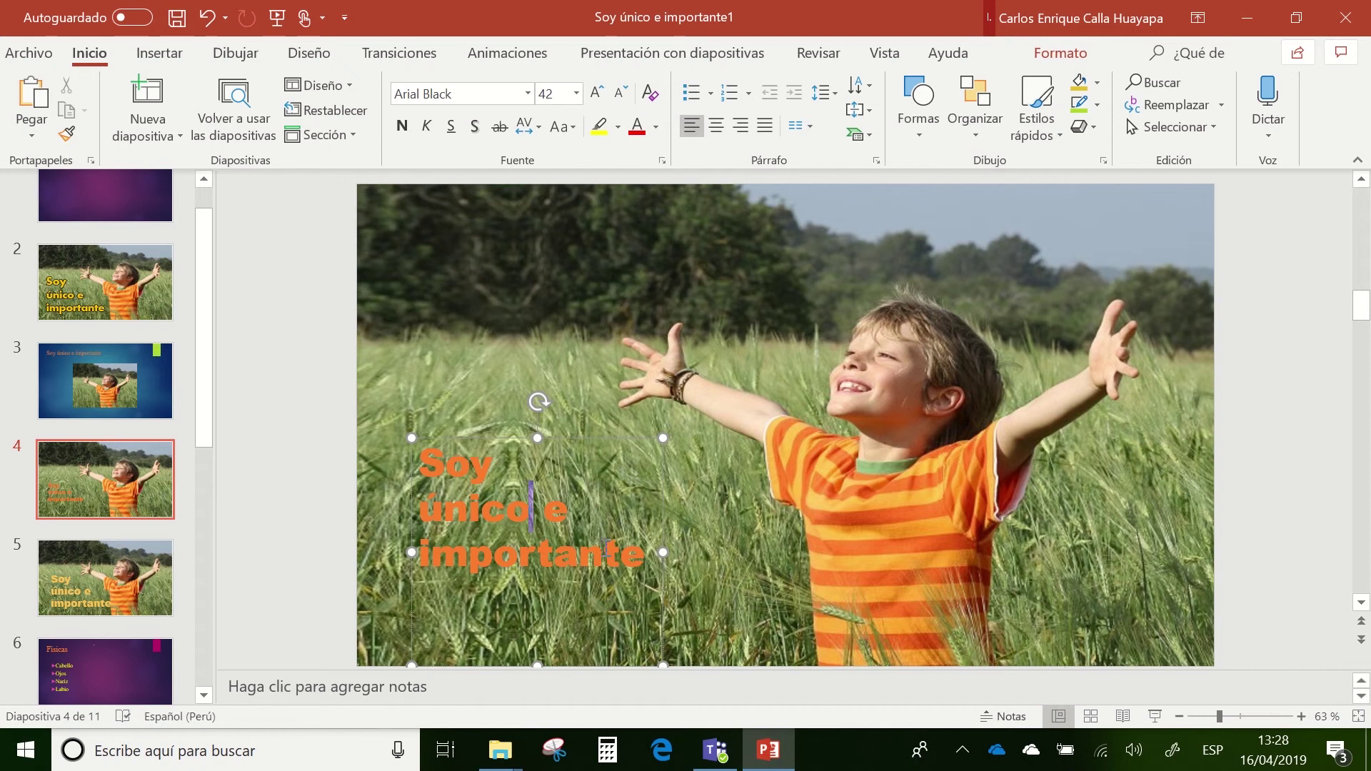
{"action": "mouse_move", "coordinate": [647, 560]}
{"action": "left_mouse_down"}
{"action": "mouse_move", "coordinate": [420, 510]}
{"action": "mouse_move", "coordinate": [421, 465]}
{"action": "left_mouse_up"}
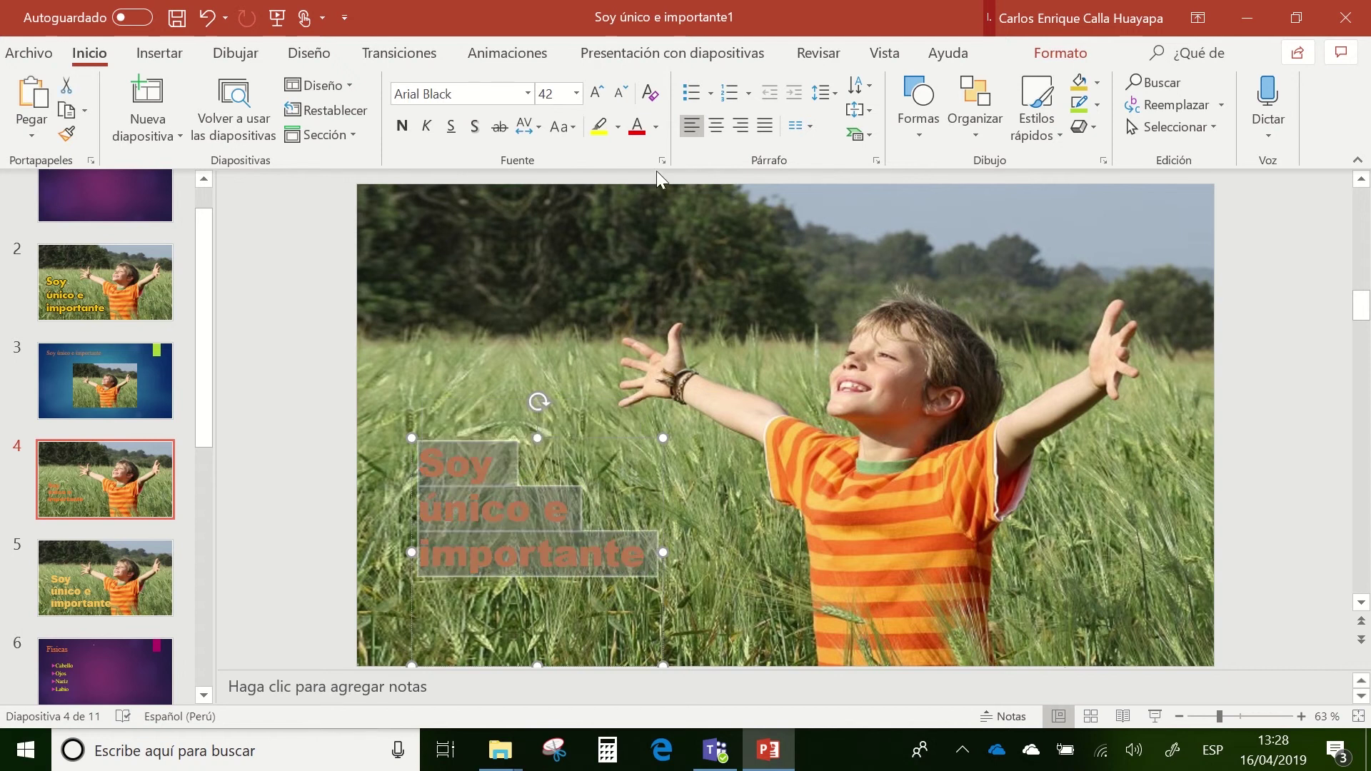
Step: Color the title text with the orange sampled by eyedropper from the boy's shirt
{"action": "left_click", "coordinate": [654, 135]}
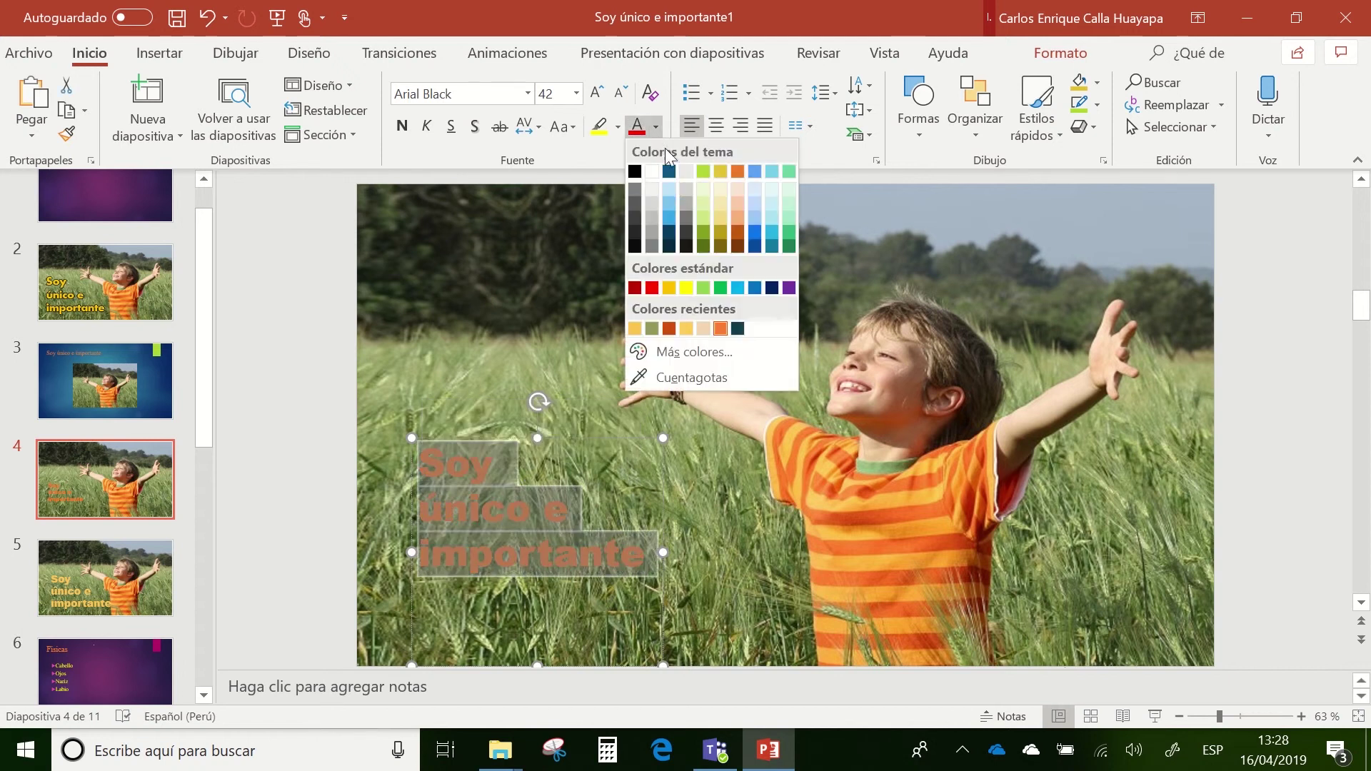
{"action": "left_click", "coordinate": [679, 378]}
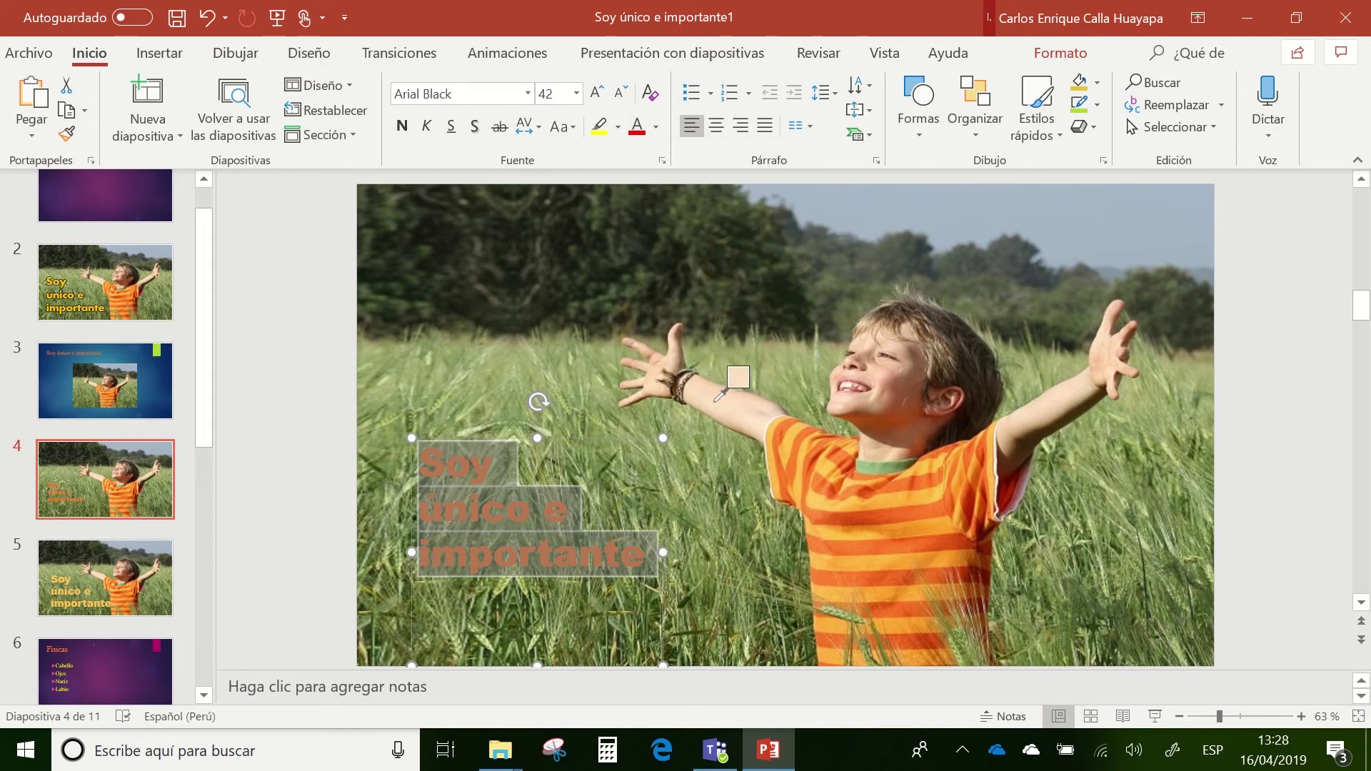
{"action": "left_click", "coordinate": [740, 405]}
{"action": "left_click", "coordinate": [607, 468]}
{"action": "left_click_drag", "start_coordinate": [420, 463], "coordinate": [622, 555]}
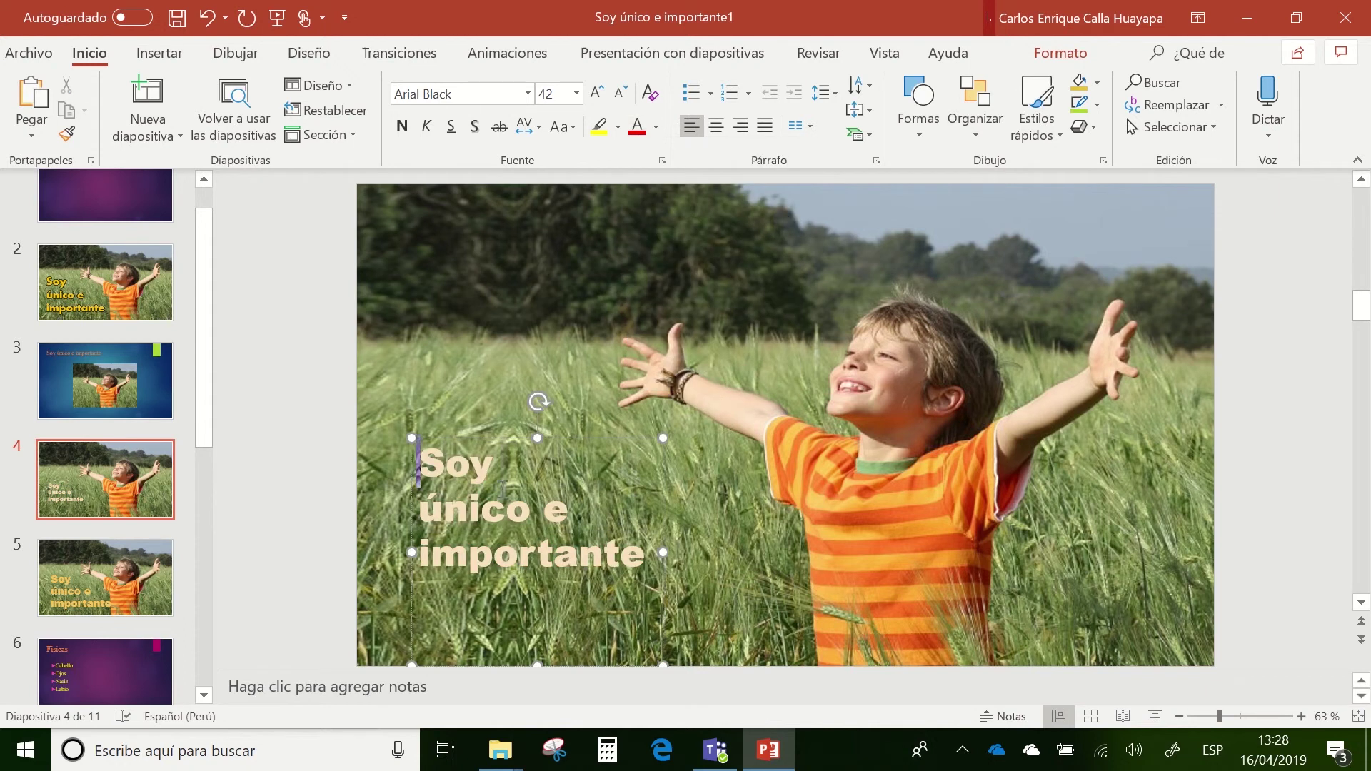
{"action": "left_click", "coordinate": [655, 127]}
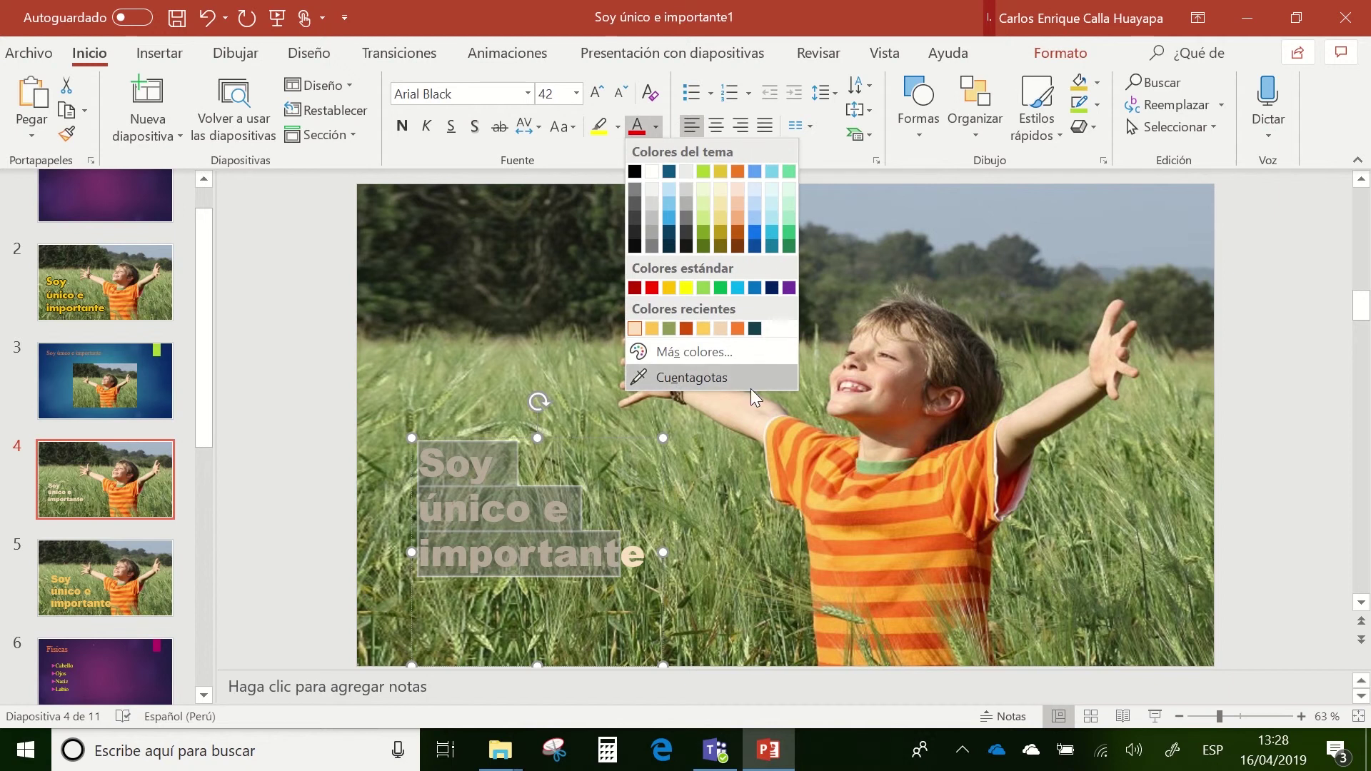
{"action": "left_click", "coordinate": [776, 363]}
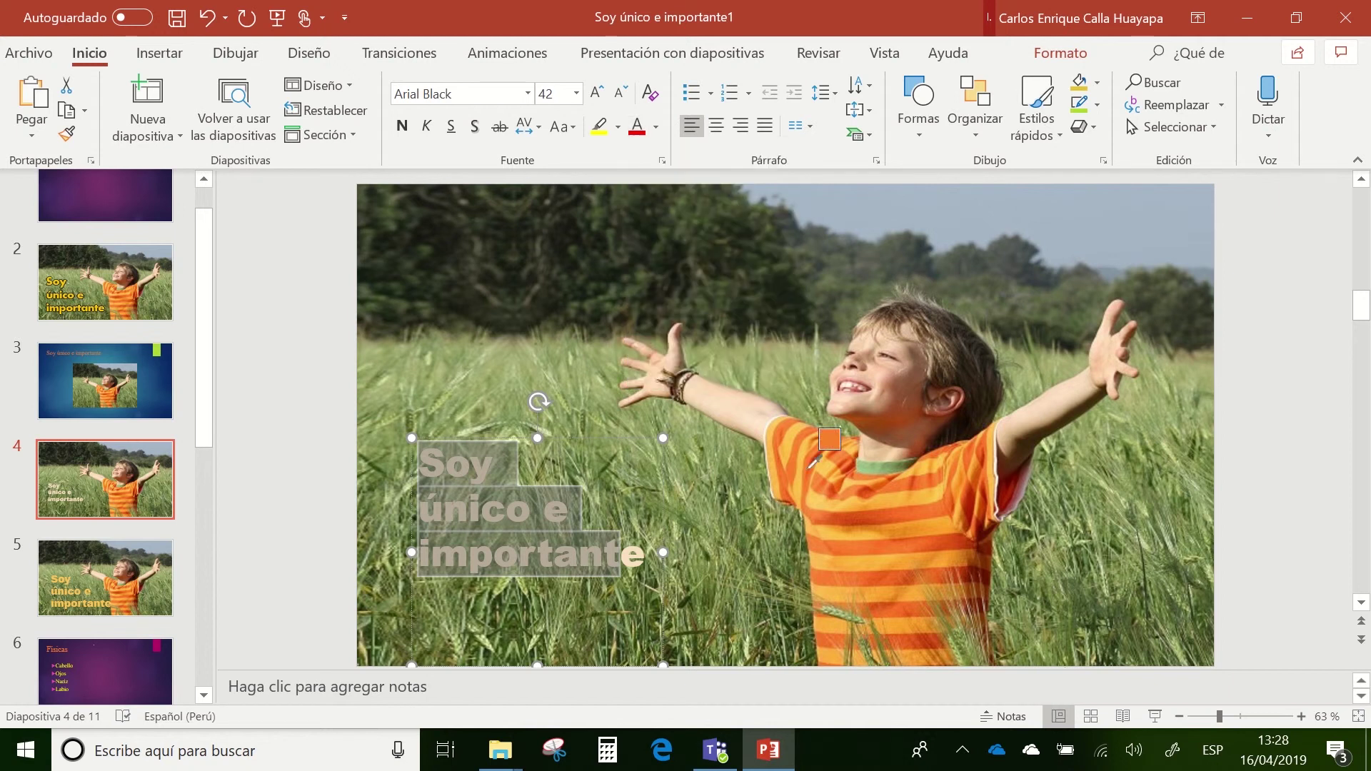
{"action": "left_click", "coordinate": [577, 550]}
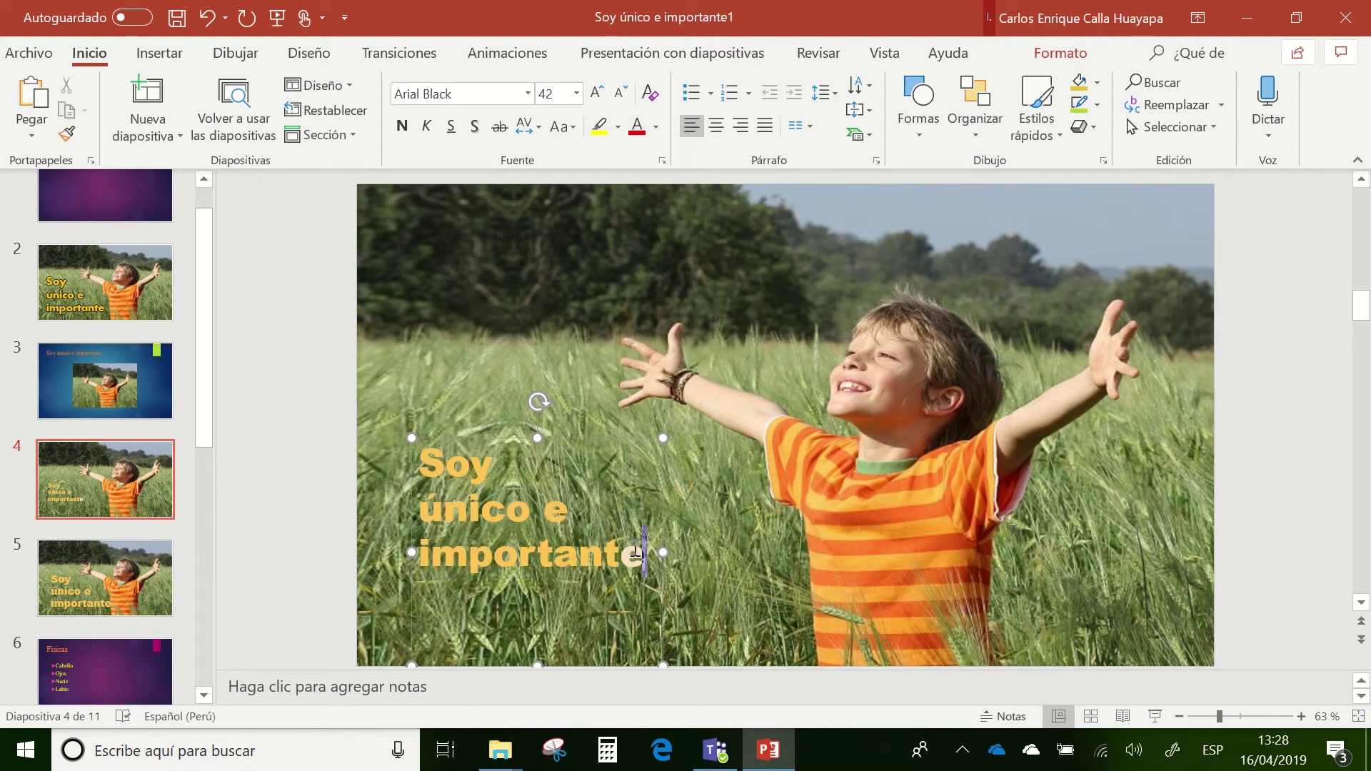
{"action": "left_click_drag", "start_coordinate": [647, 551], "coordinate": [415, 477]}
{"action": "left_click", "coordinate": [656, 134]}
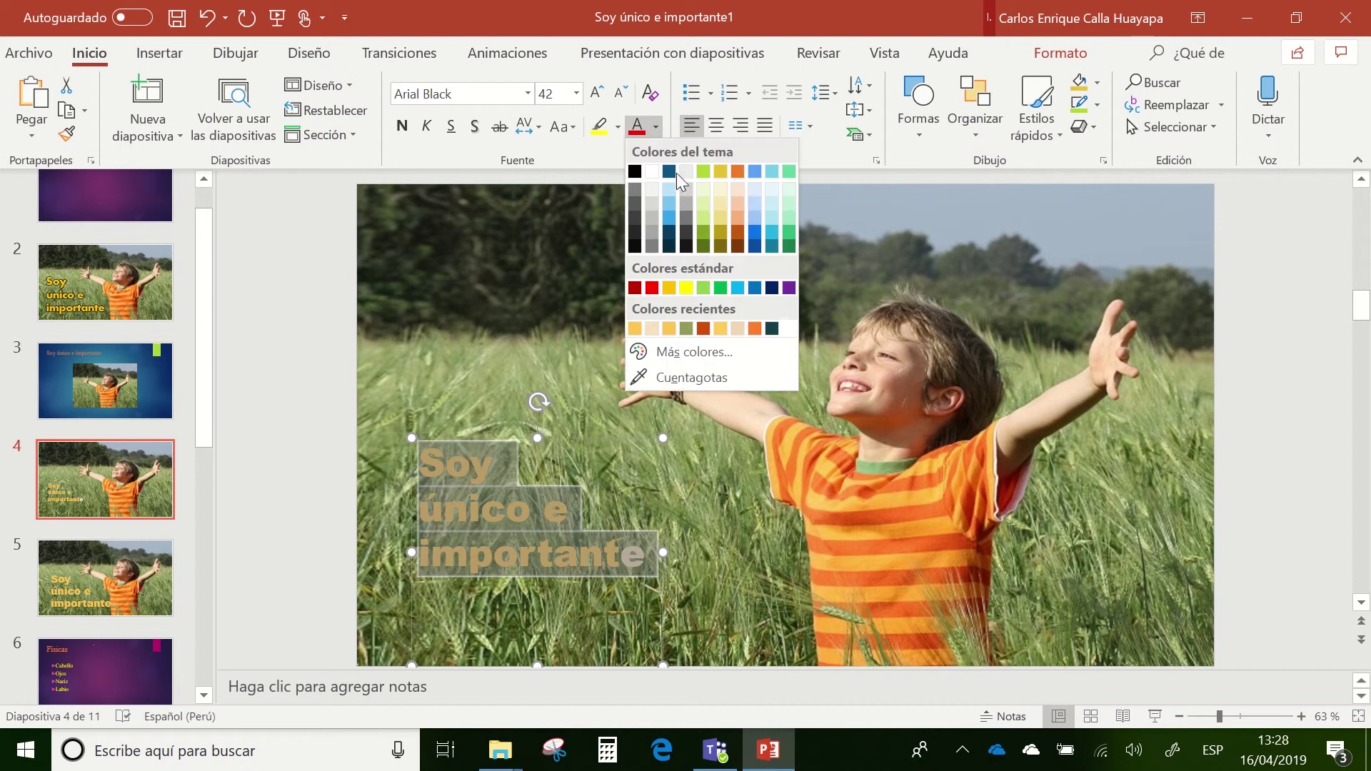
{"action": "left_click", "coordinate": [690, 377]}
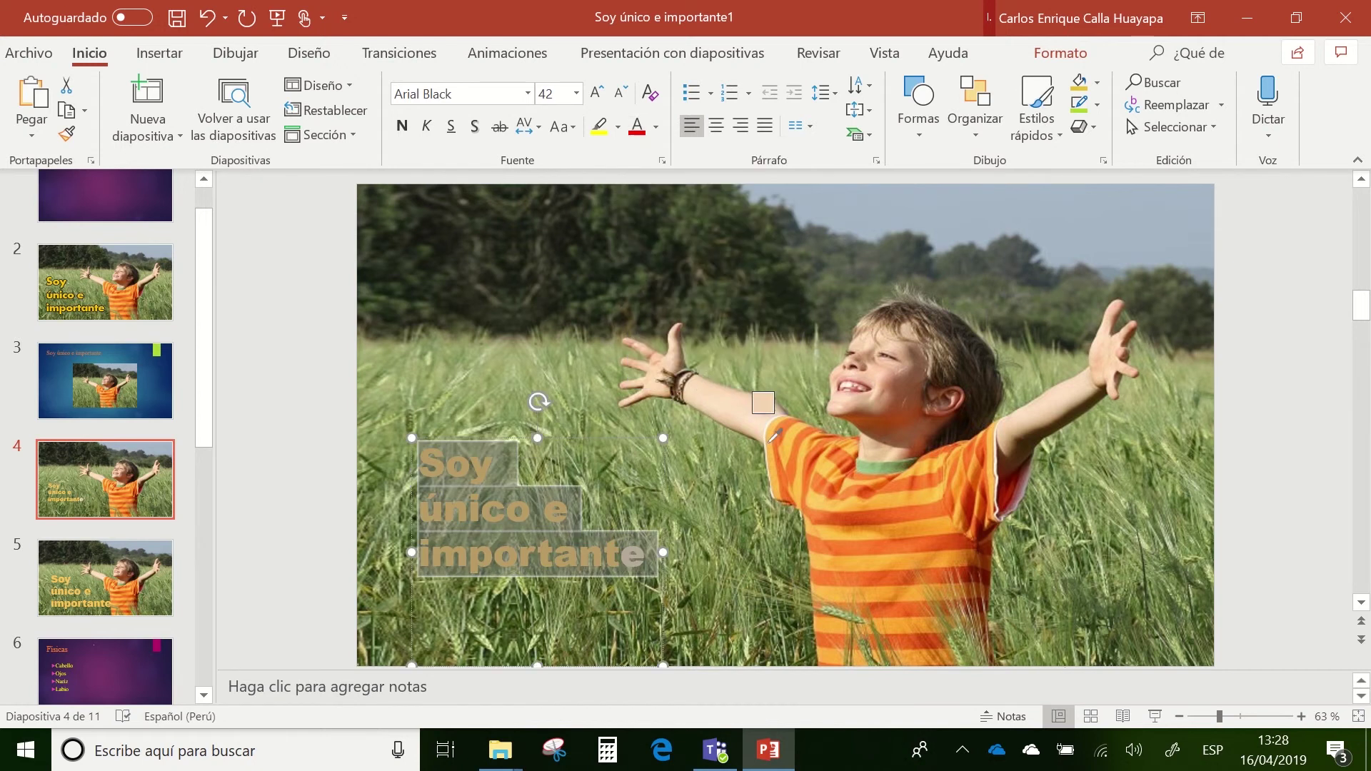
{"action": "left_click", "coordinate": [812, 434]}
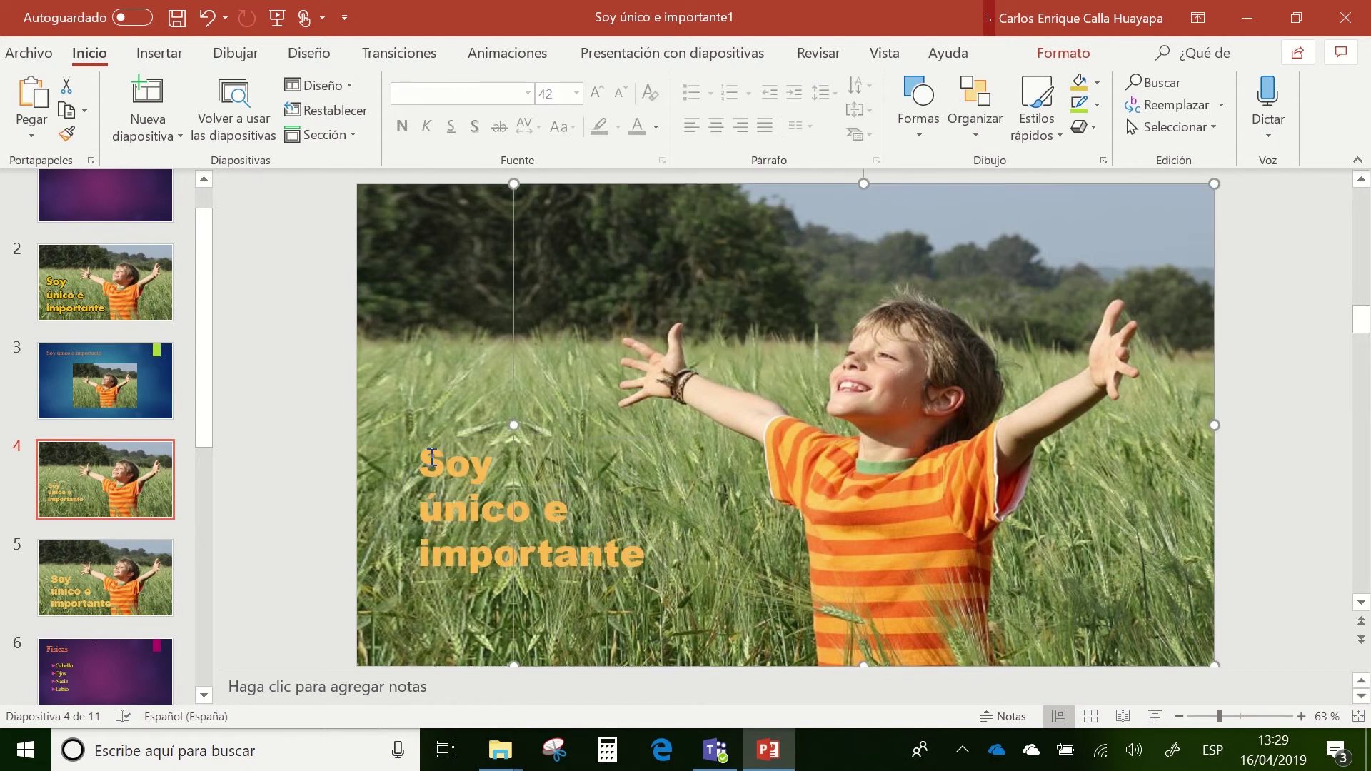
Step: Add a drop shadow to the orange title text
{"action": "left_click_drag", "start_coordinate": [427, 457], "coordinate": [643, 550]}
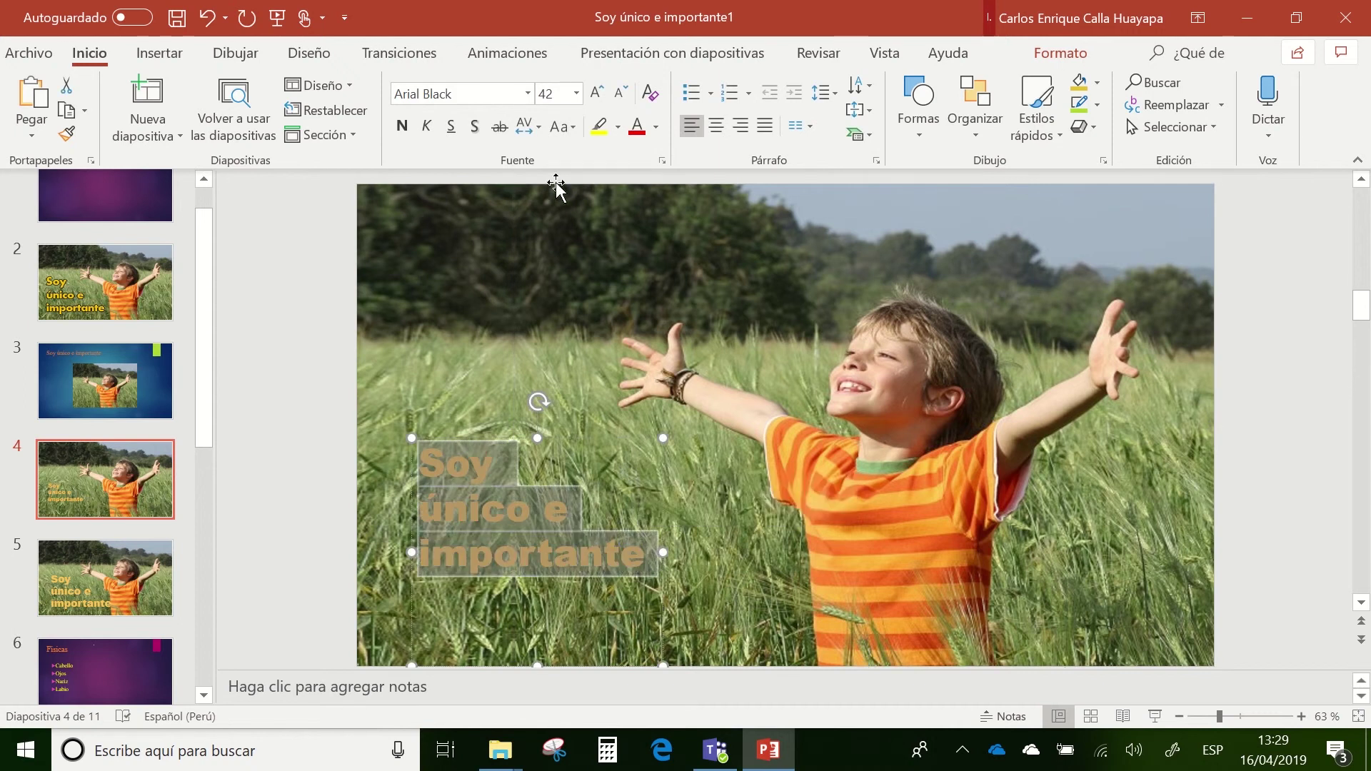
{"action": "left_click", "coordinate": [477, 132]}
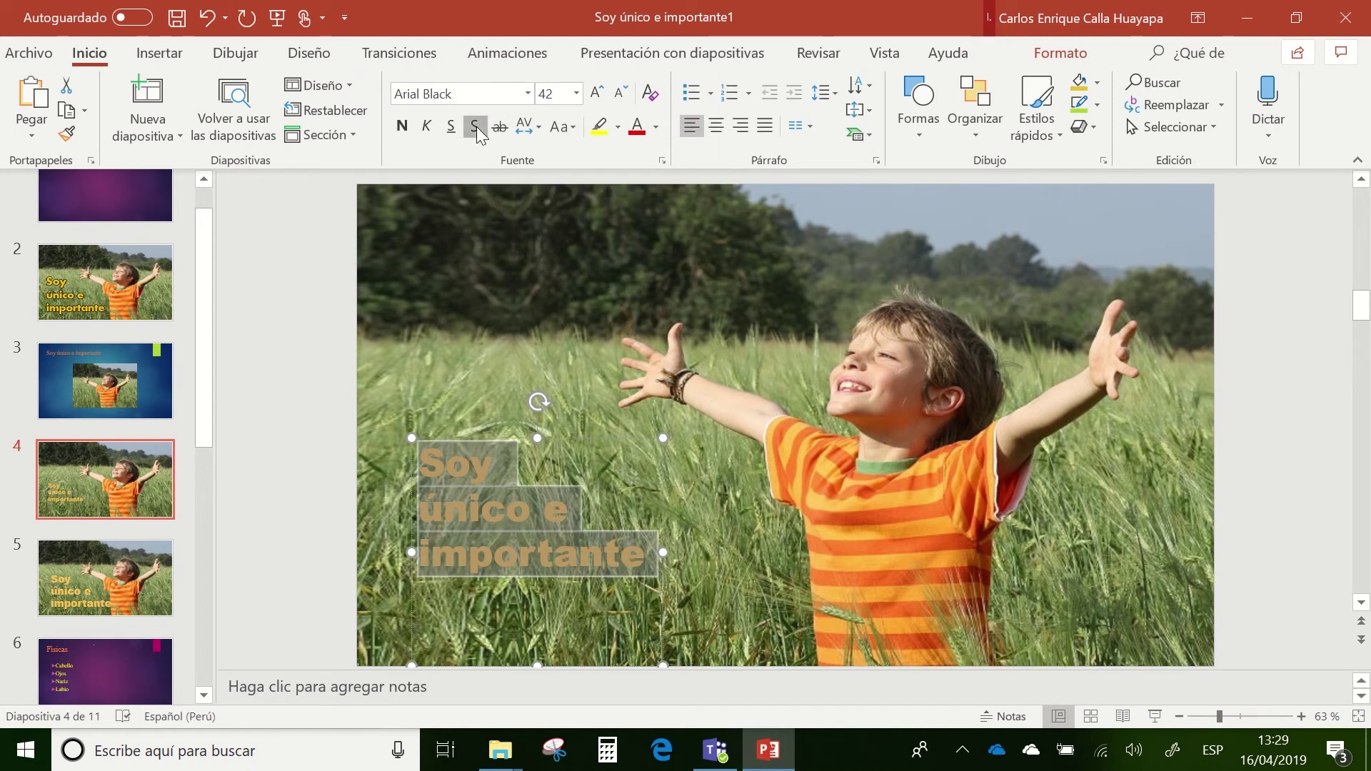
{"action": "left_click", "coordinate": [485, 279]}
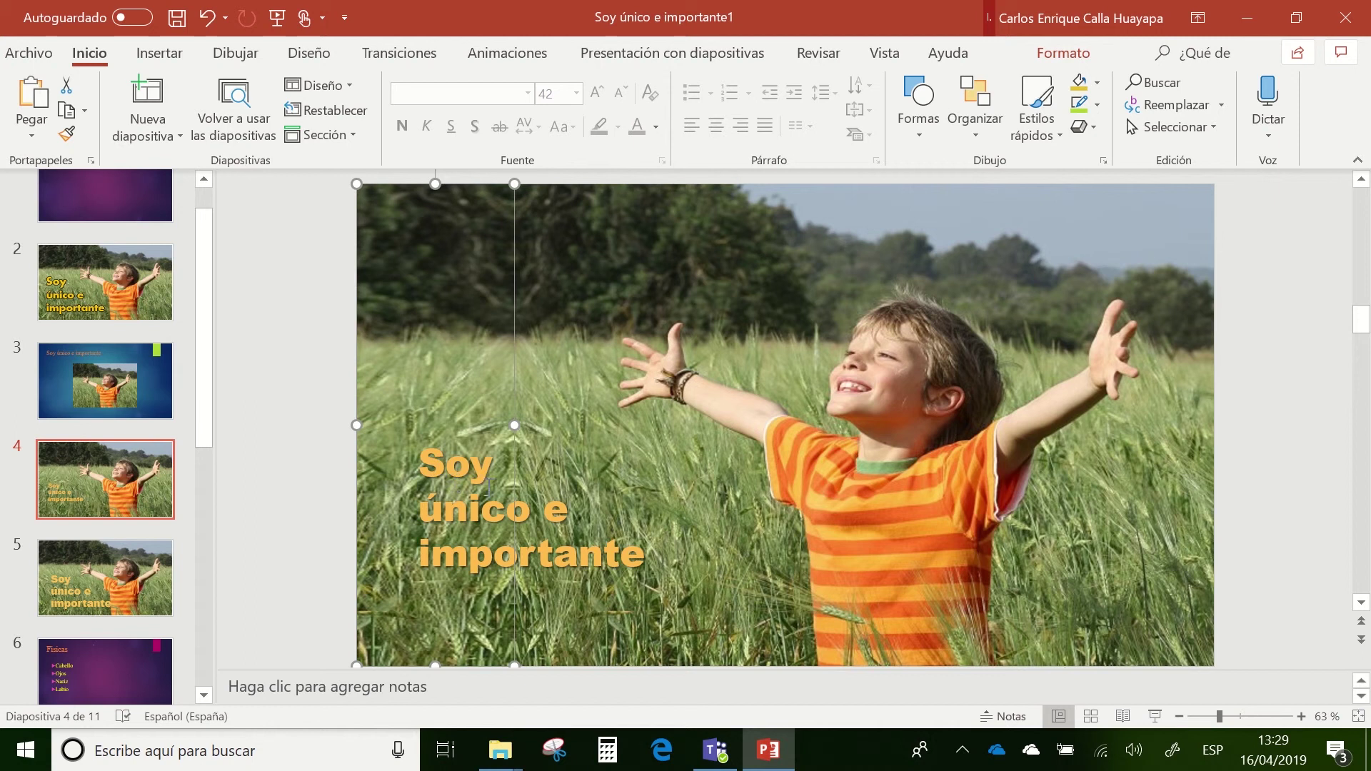
{"action": "left_click_drag", "start_coordinate": [646, 557], "coordinate": [420, 461]}
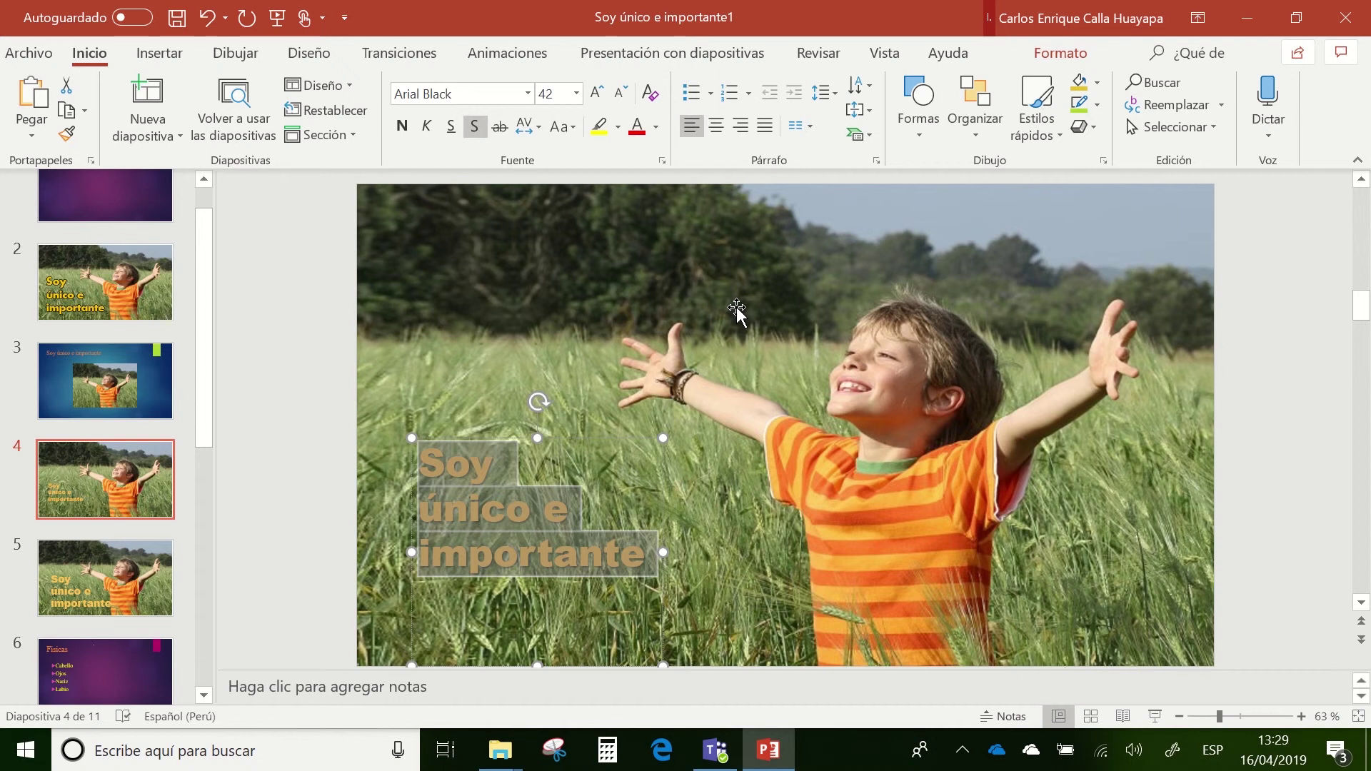
Step: Give the orange title lettering a black glow from Text Effects > Glow
{"action": "left_click", "coordinate": [1051, 60]}
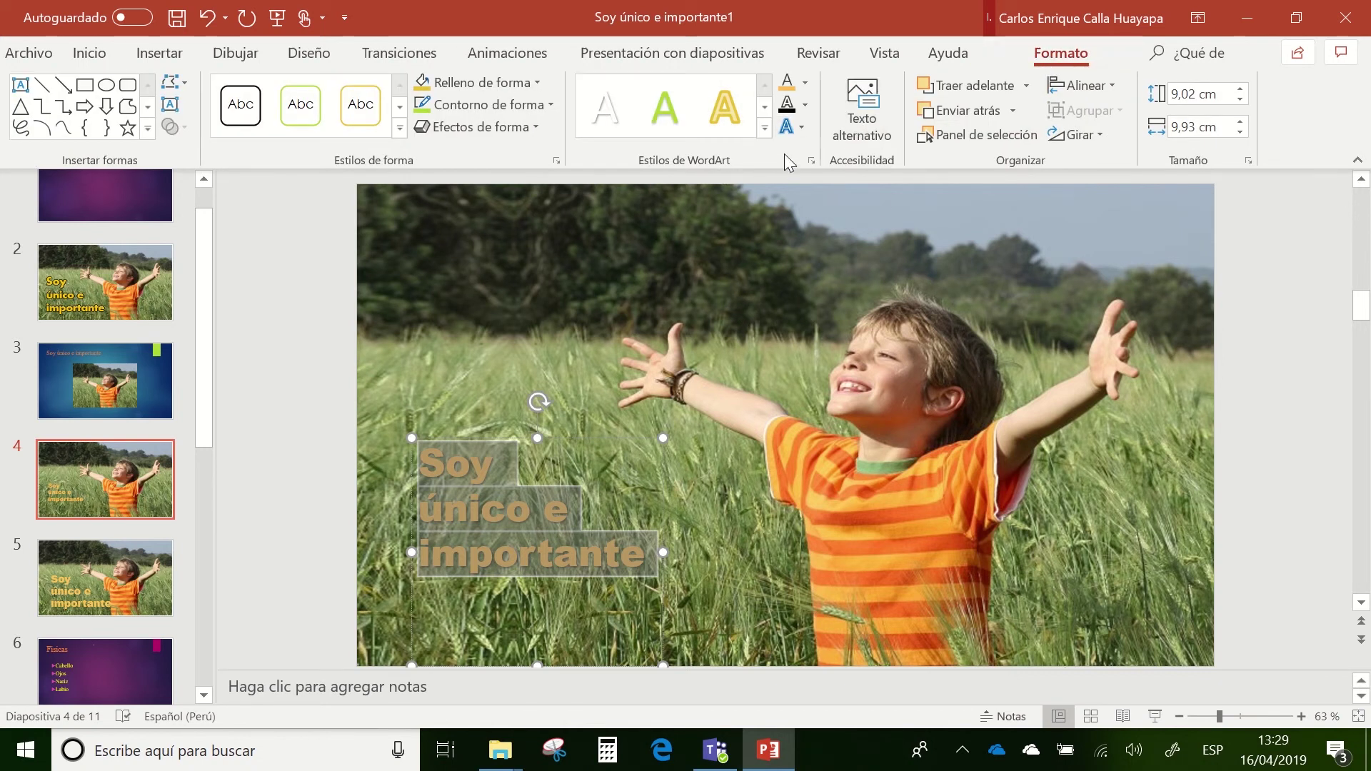
{"action": "left_click", "coordinate": [799, 130]}
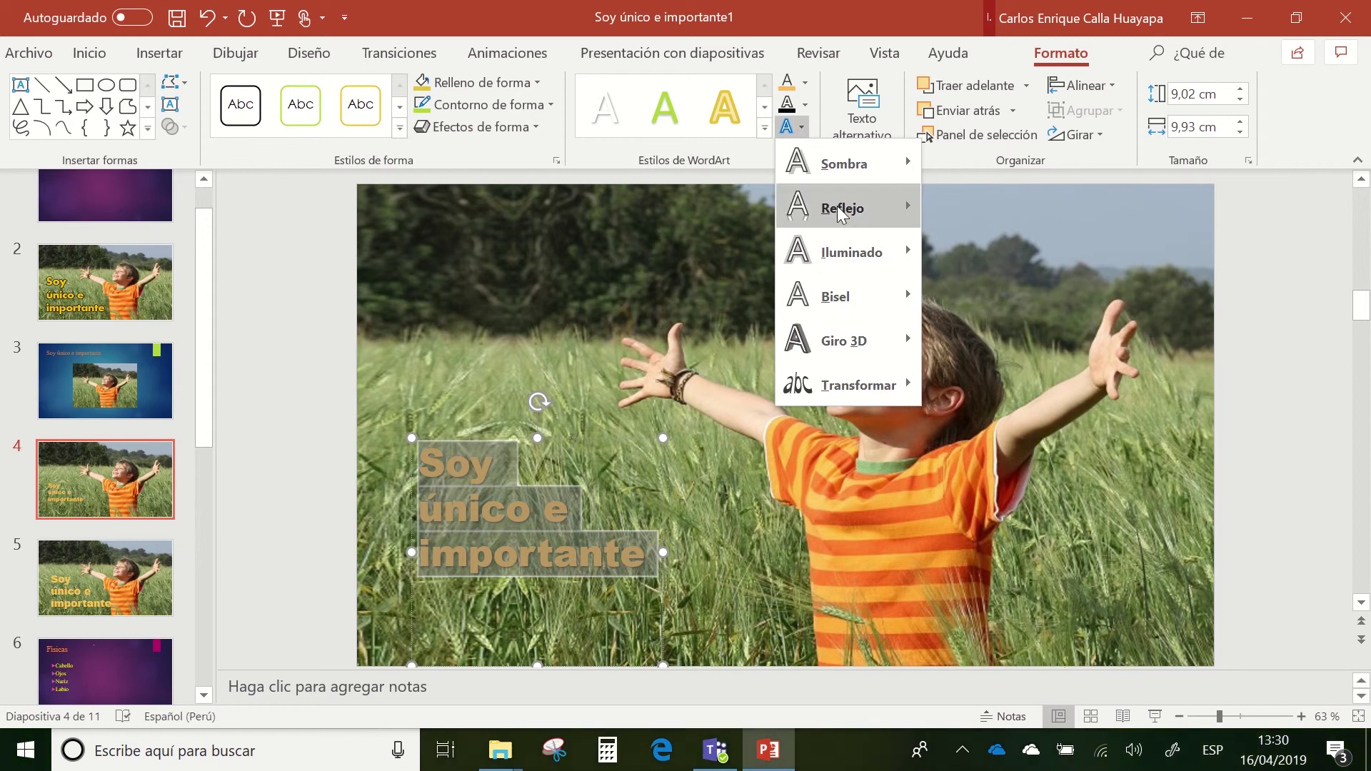
{"action": "mouse_move", "coordinate": [851, 252]}
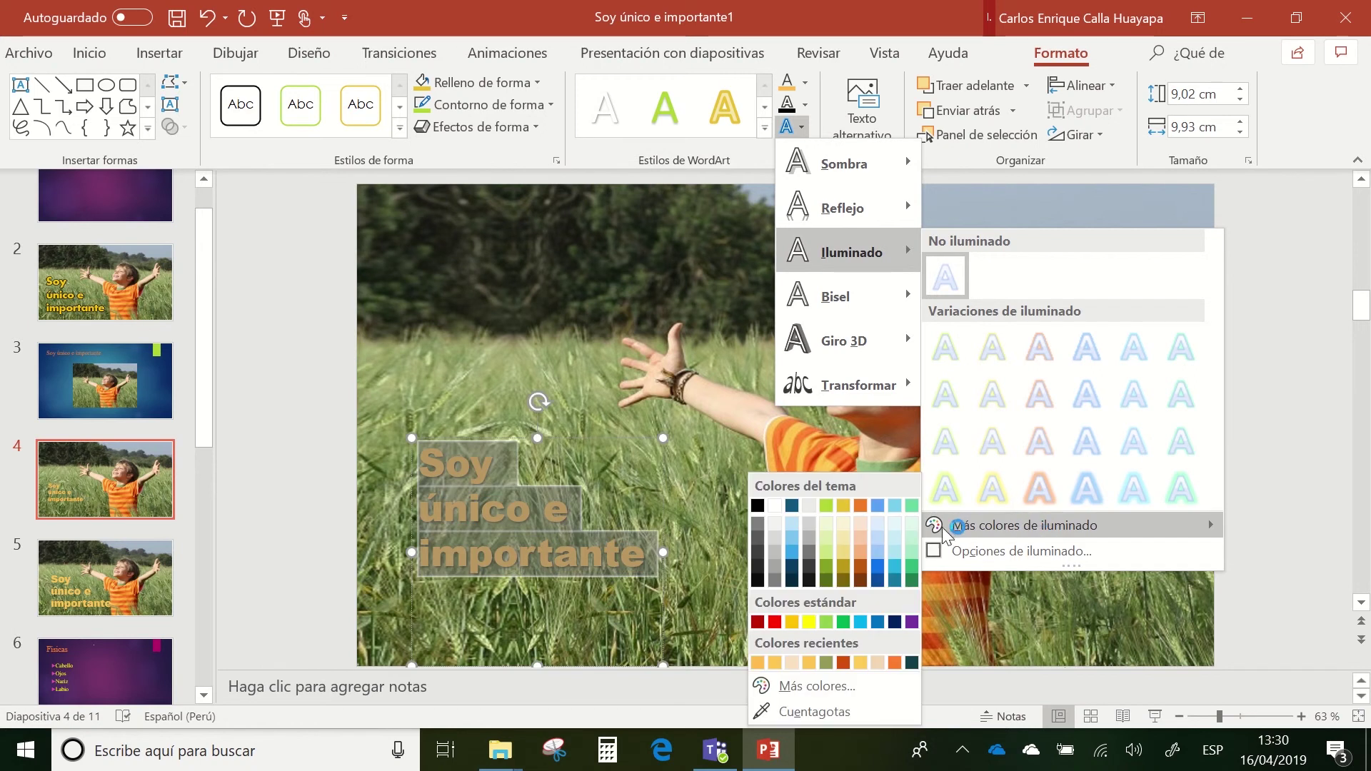
{"action": "mouse_move", "coordinate": [1024, 525]}
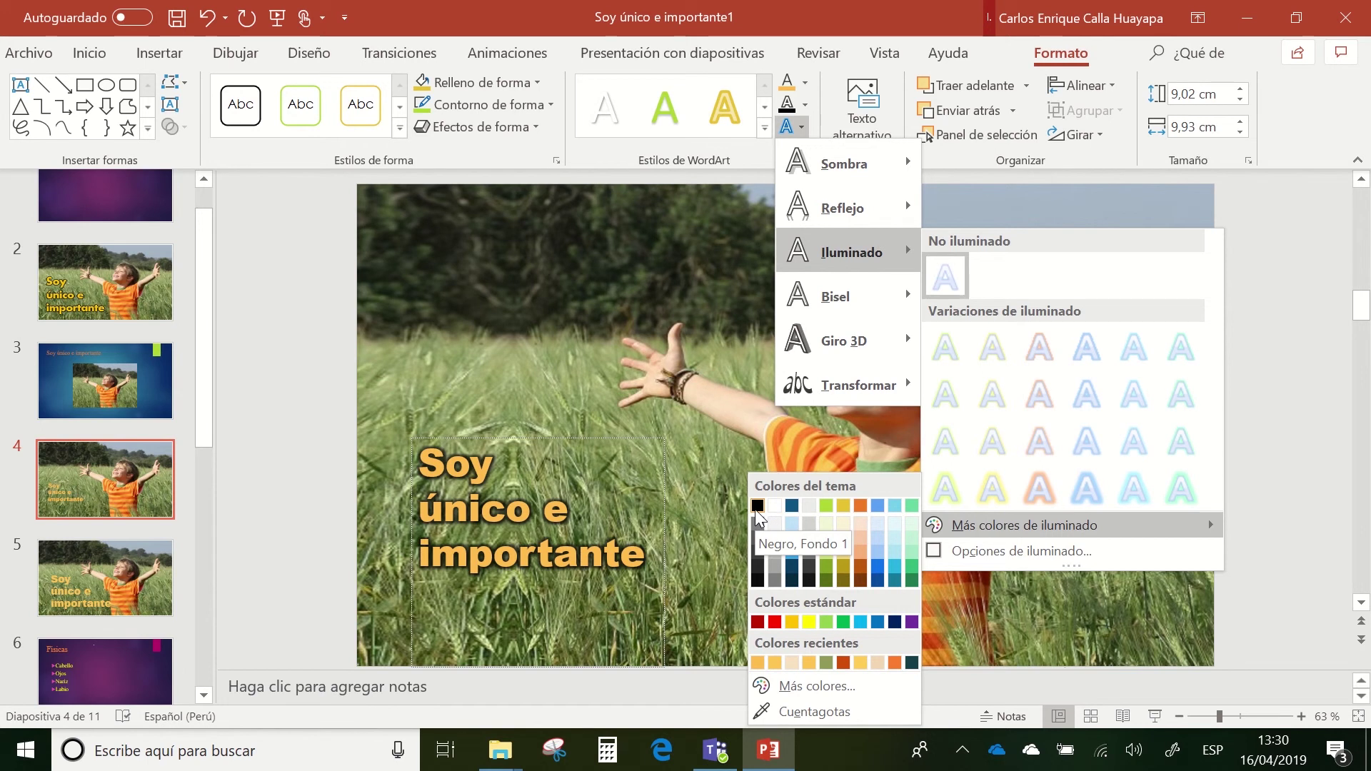
{"action": "left_click", "coordinate": [757, 508]}
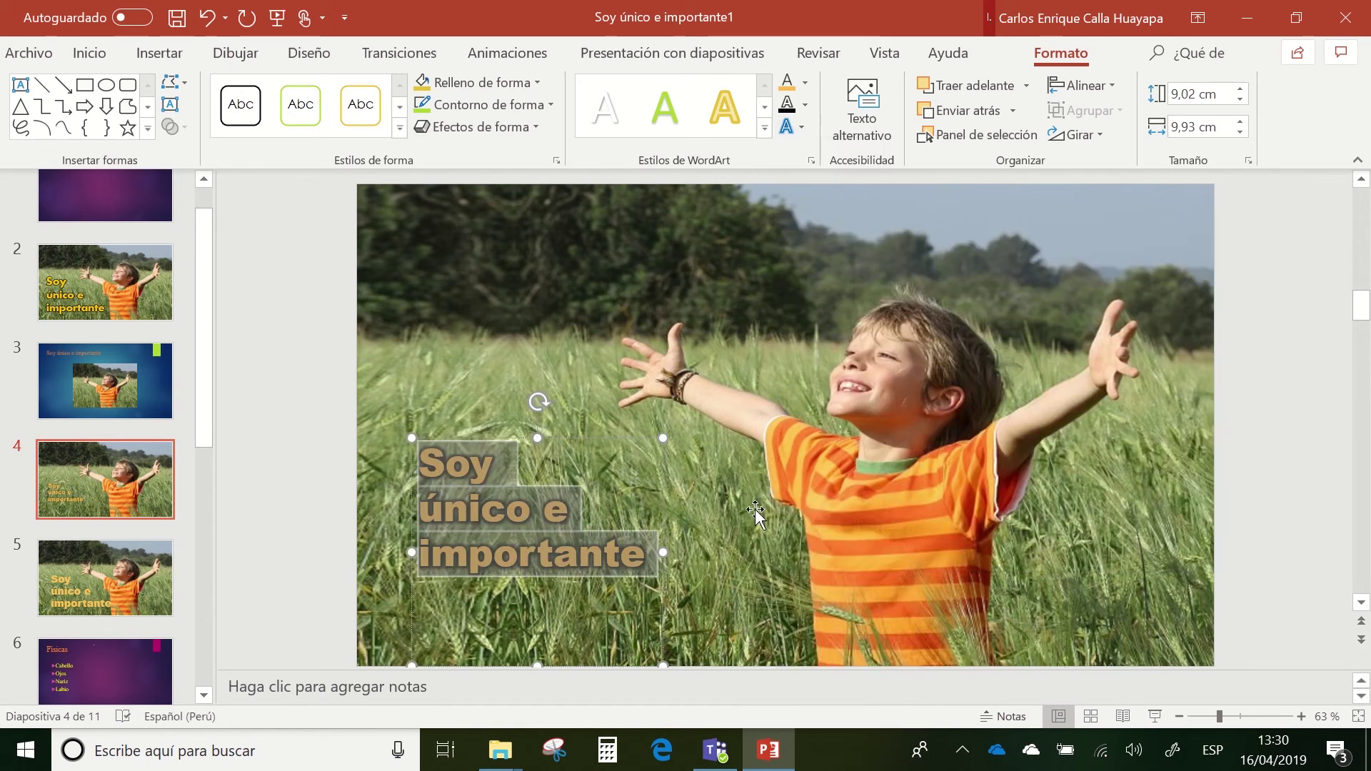
{"action": "left_click", "coordinate": [637, 548]}
{"action": "triple_click", "coordinate": [544, 532]}
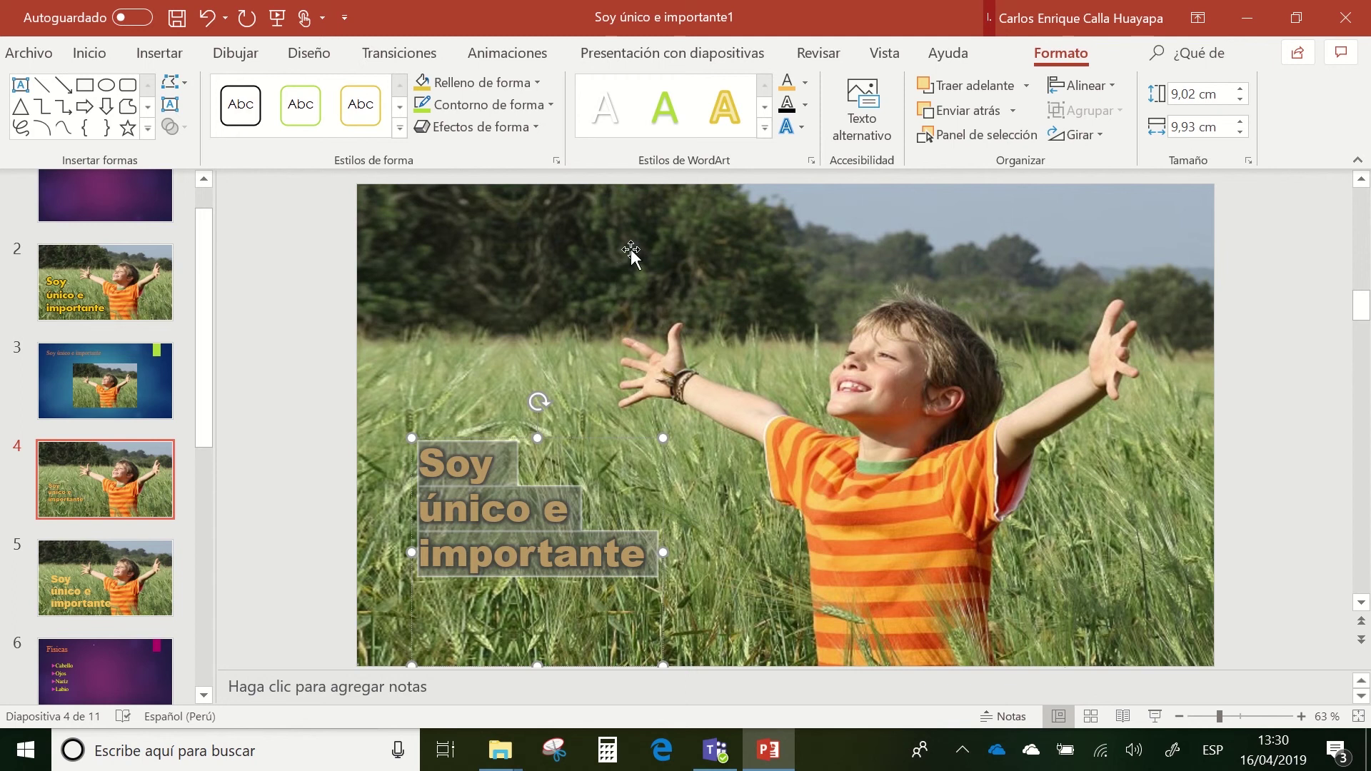
Step: Enlarge the title to 60 pt and widen its box so importante fits on one line
{"action": "left_click", "coordinate": [105, 68]}
{"action": "left_click", "coordinate": [596, 93]}
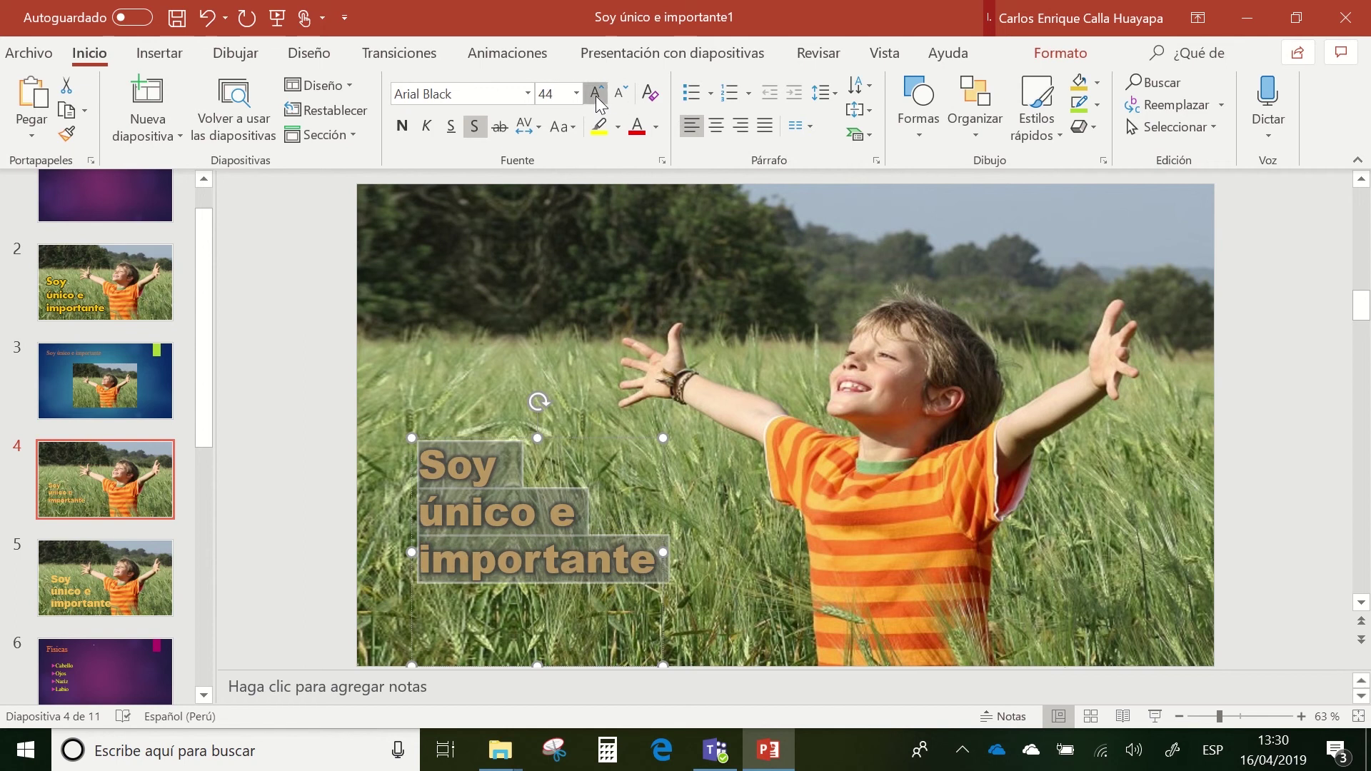
{"action": "left_click", "coordinate": [596, 93]}
{"action": "left_click", "coordinate": [595, 92]}
{"action": "left_click", "coordinate": [595, 93]}
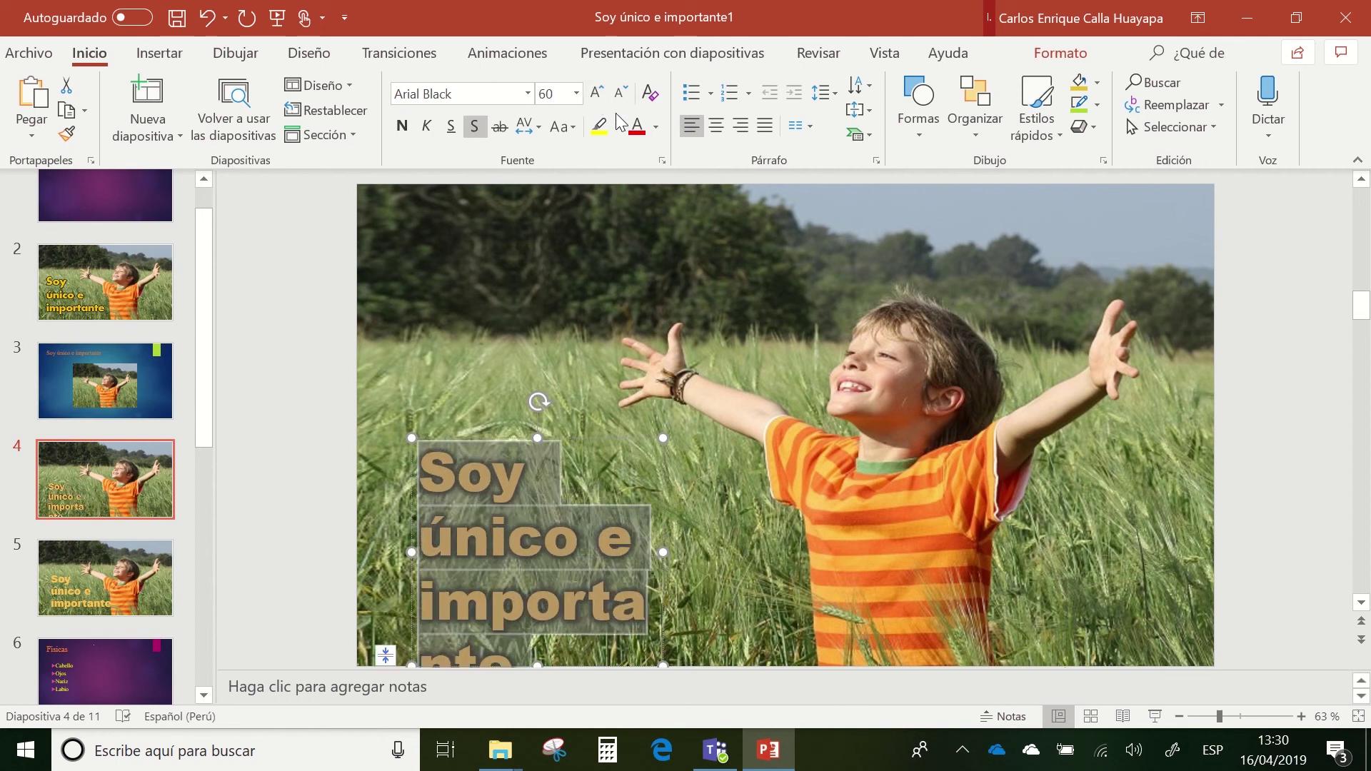
{"action": "left_click_drag", "start_coordinate": [663, 552], "coordinate": [787, 550]}
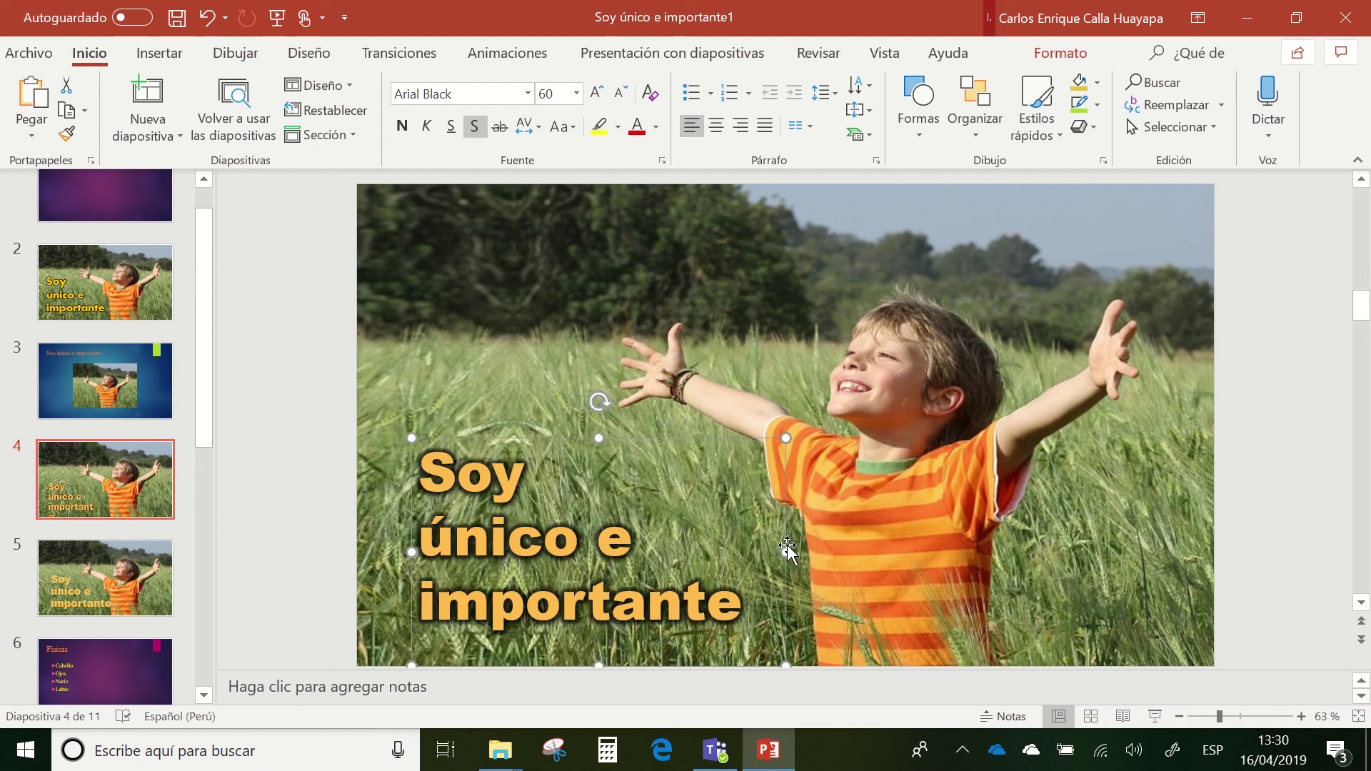
Step: Move the title box slightly higher and right at the photo's lower left
{"action": "left_click_drag", "start_coordinate": [537, 437], "coordinate": [534, 426]}
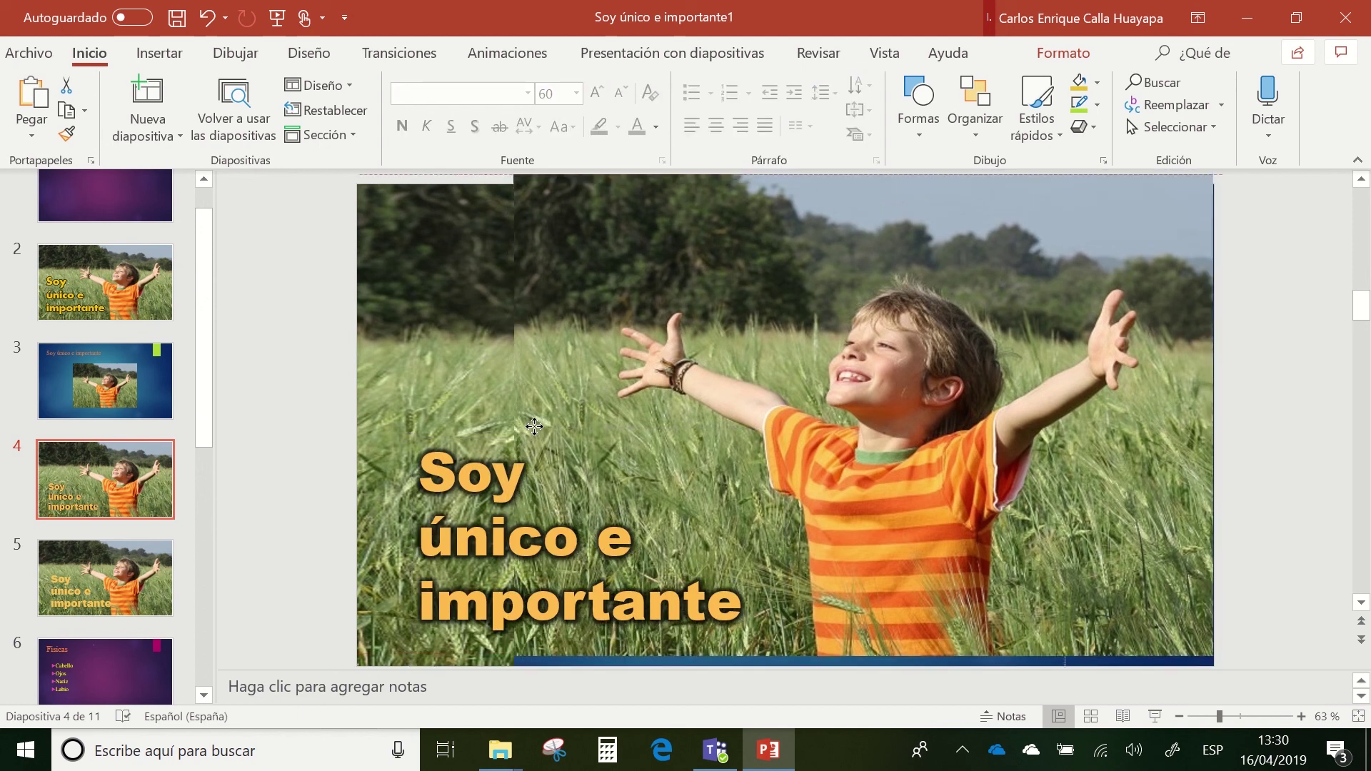
{"action": "left_click", "coordinate": [503, 446]}
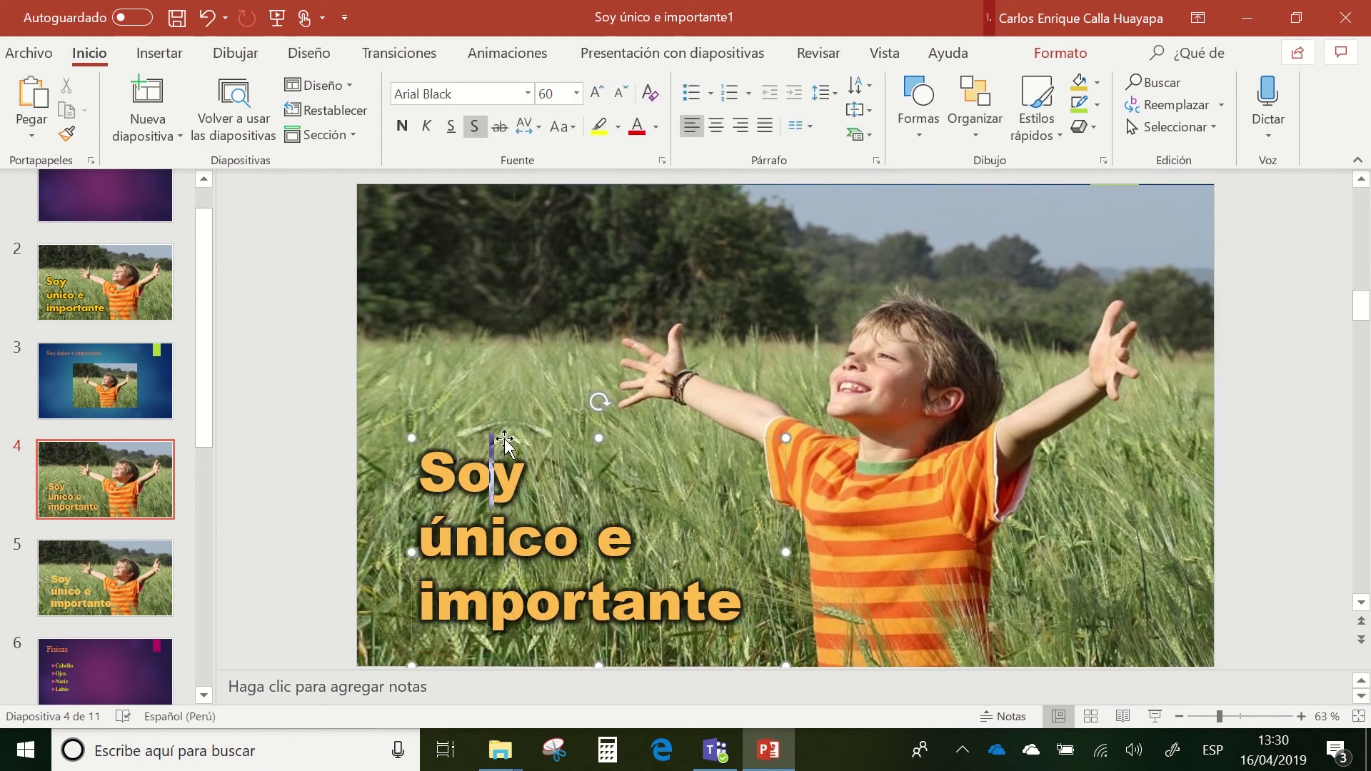
{"action": "left_click_drag", "start_coordinate": [505, 442], "coordinate": [516, 397]}
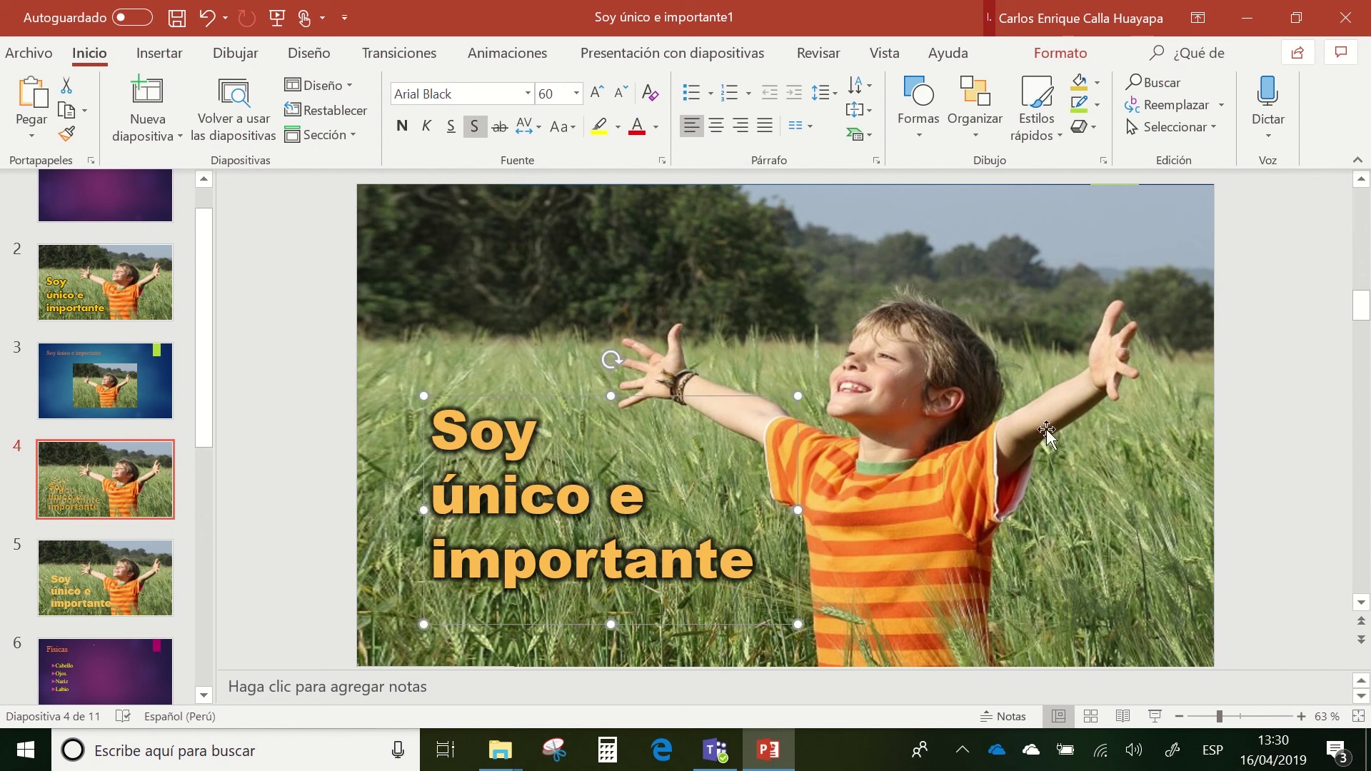
{"action": "left_click", "coordinate": [1254, 454]}
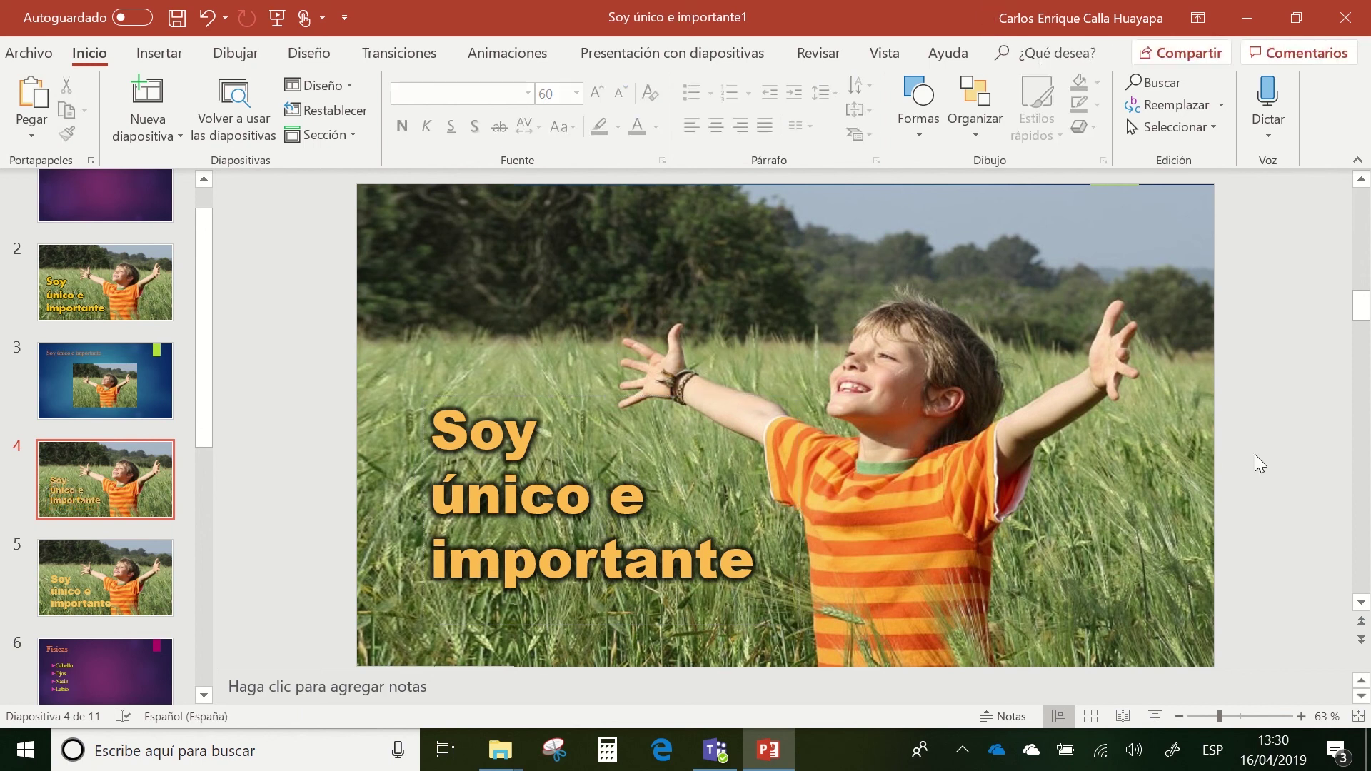
{"action": "left_click", "coordinate": [104, 395]}
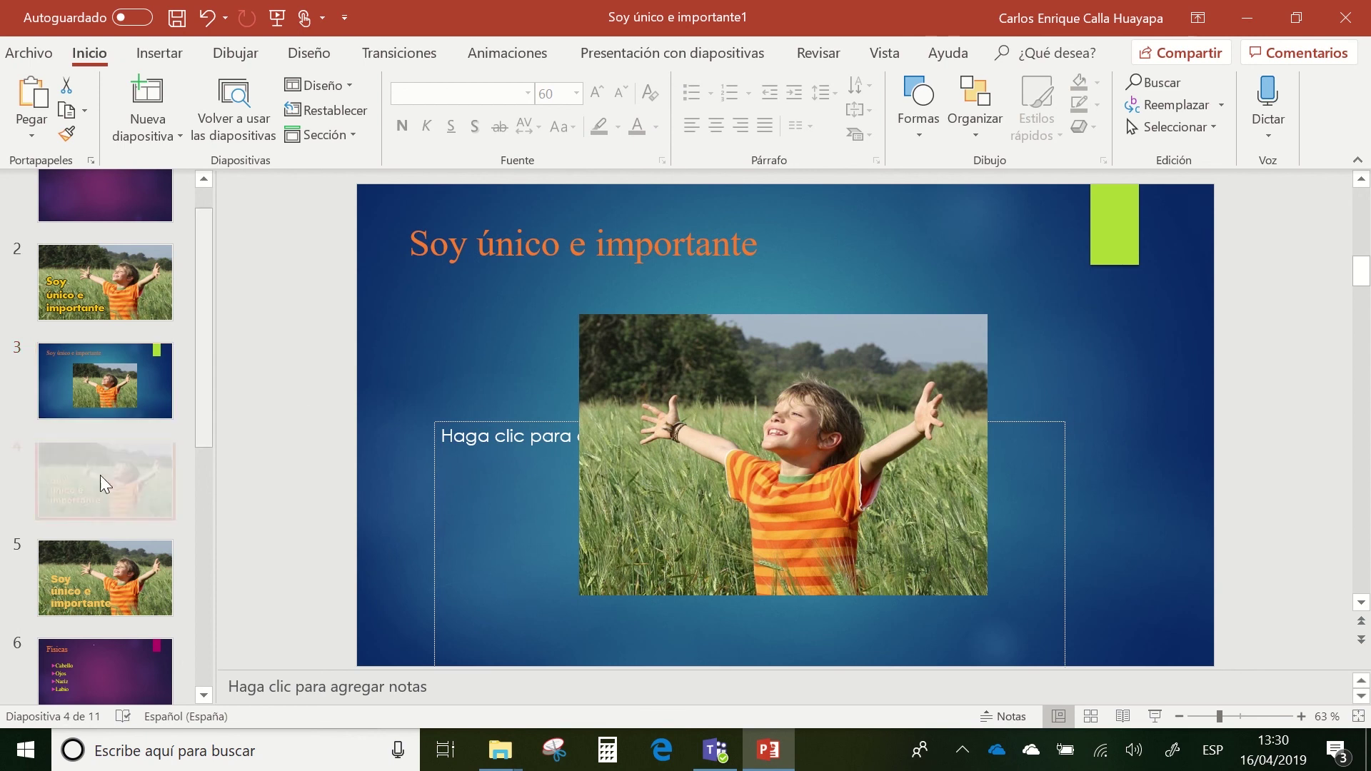
{"action": "left_click", "coordinate": [100, 474]}
{"action": "scroll", "coordinate": [100, 474], "scroll_direction": "down", "scroll_amount": 1}
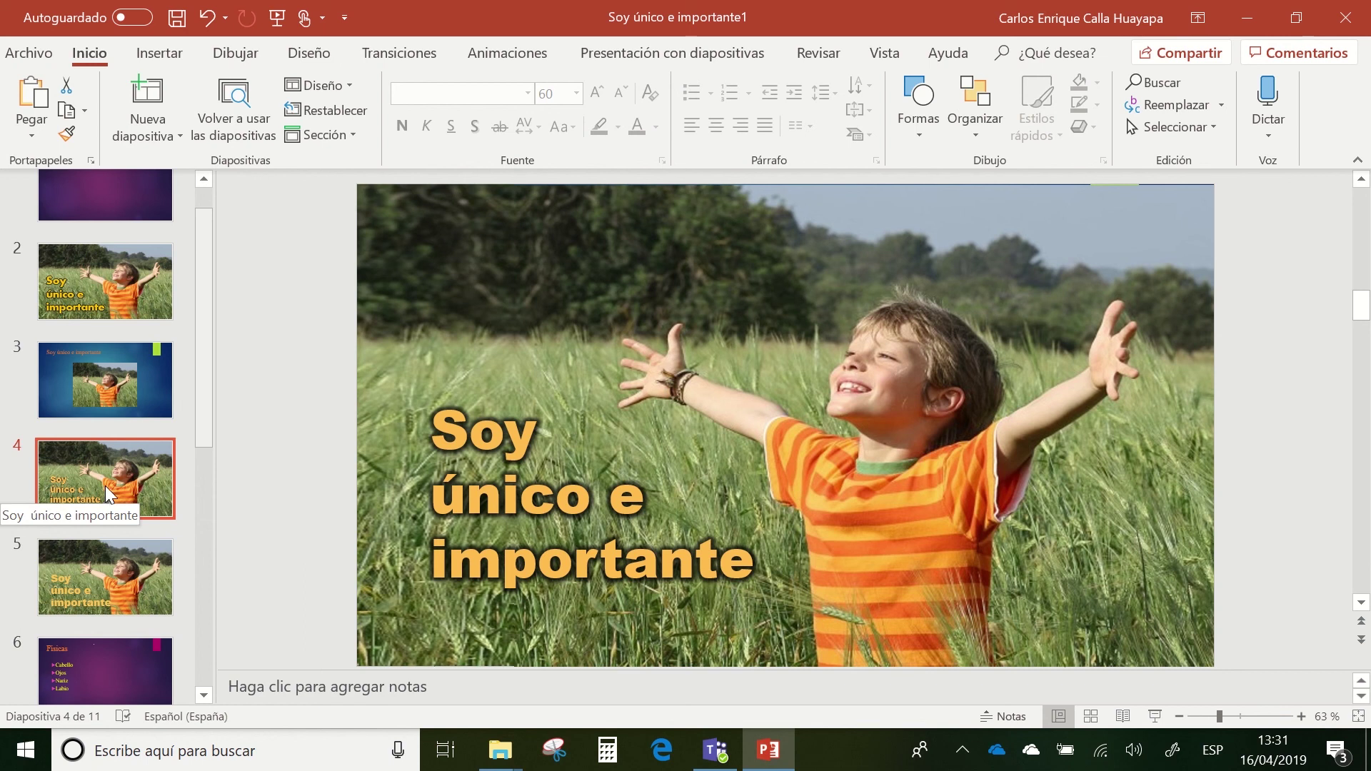
{"action": "left_click", "coordinate": [121, 408]}
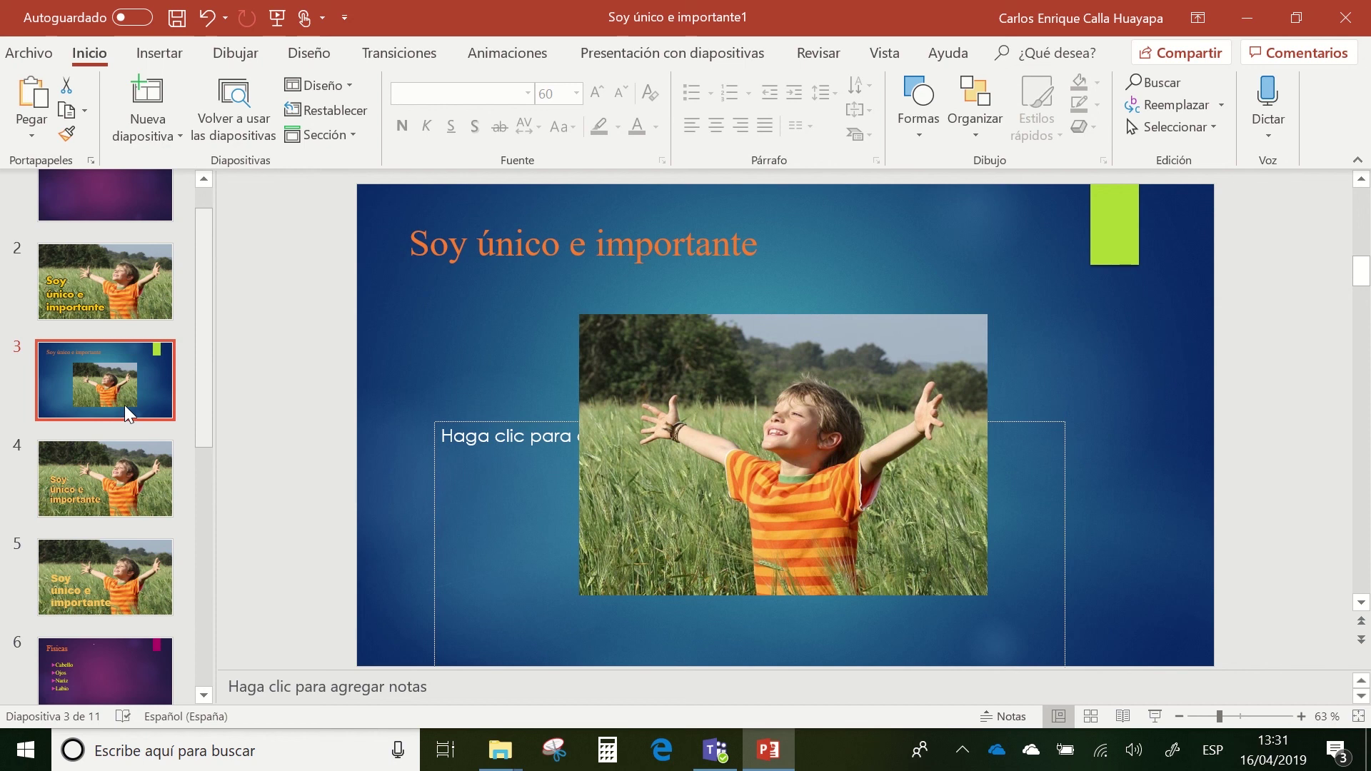
{"action": "left_click", "coordinate": [114, 479]}
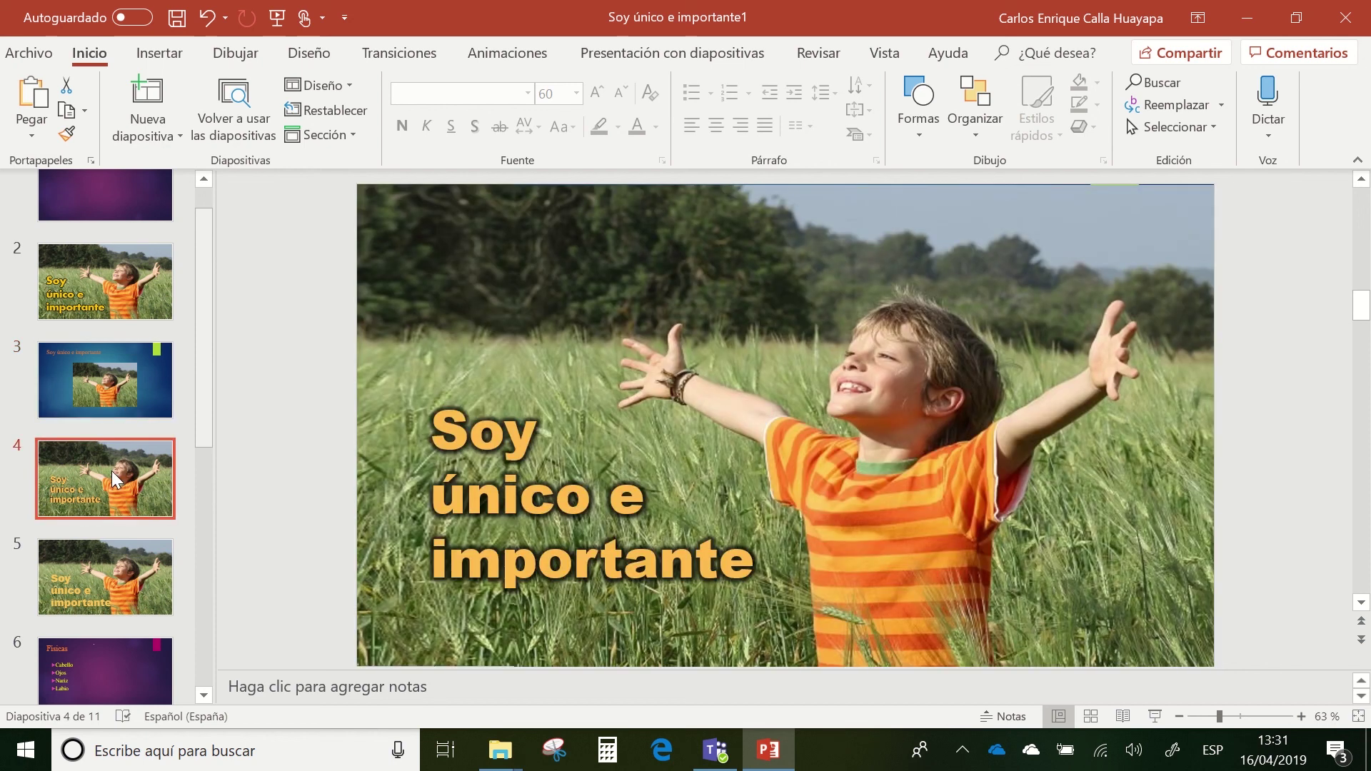